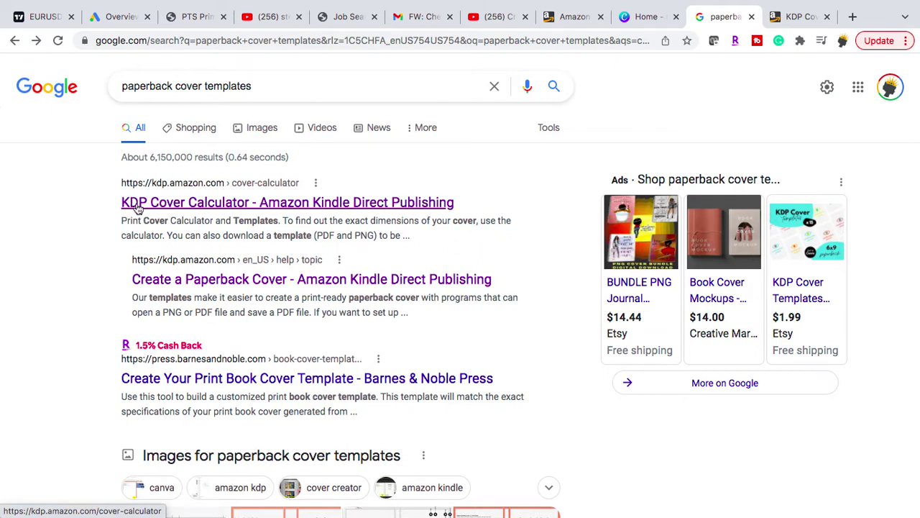
Open the KDP Cover Calculator and choose Paperback, Black & white interior and White paper
{"action": "left_click", "coordinate": [213, 206]}
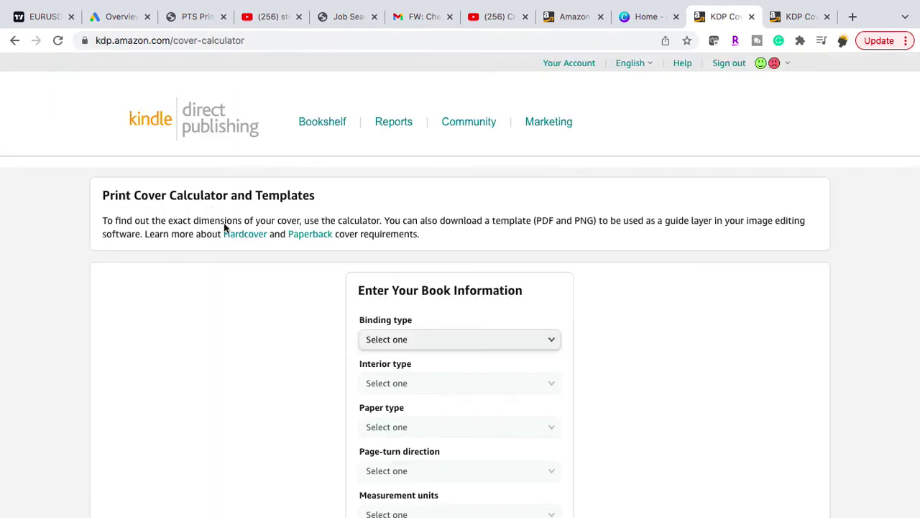
{"action": "scroll", "coordinate": [244, 350], "scroll_direction": "down", "scroll_amount": 3}
{"action": "scroll", "coordinate": [245, 350], "scroll_direction": "up", "scroll_amount": 1}
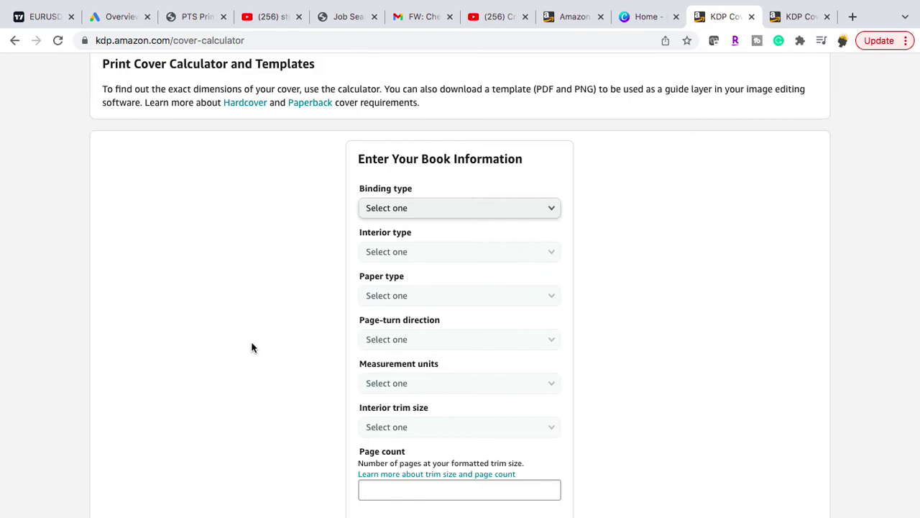
{"action": "left_click", "coordinate": [414, 209]}
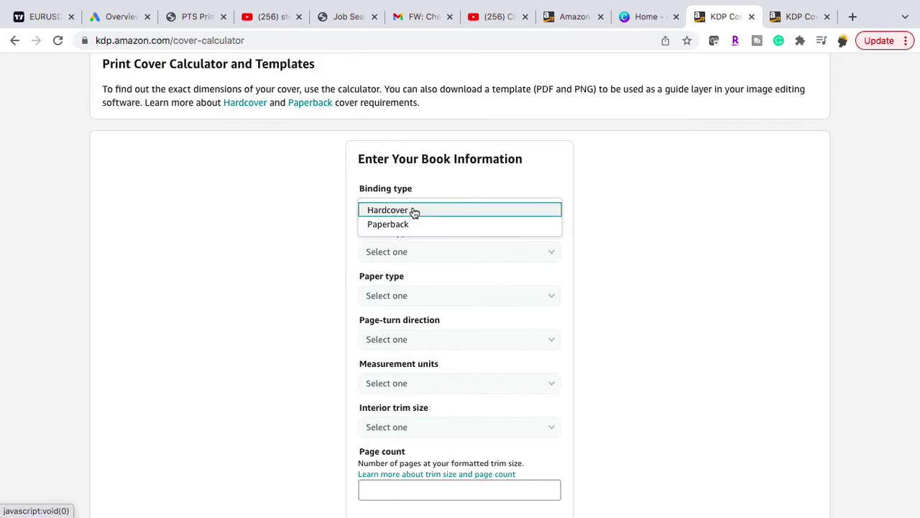
{"action": "left_click", "coordinate": [414, 224]}
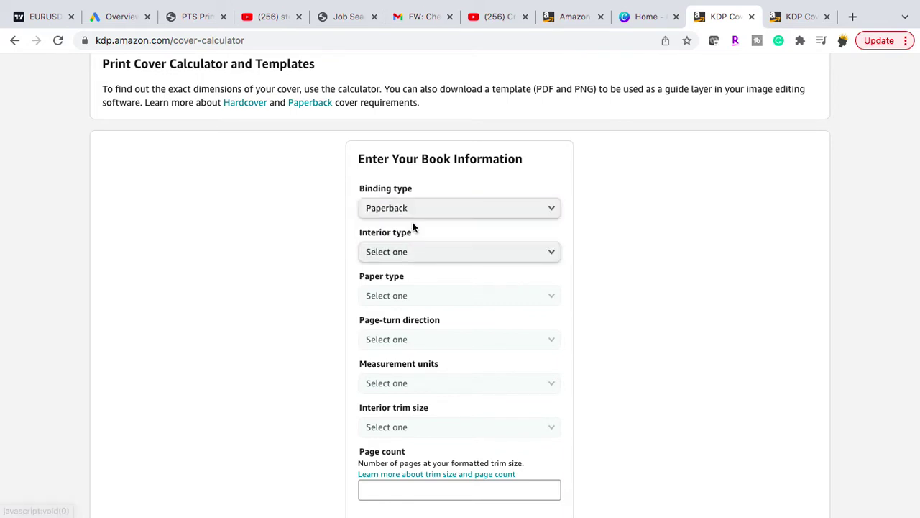
{"action": "left_click", "coordinate": [419, 261]}
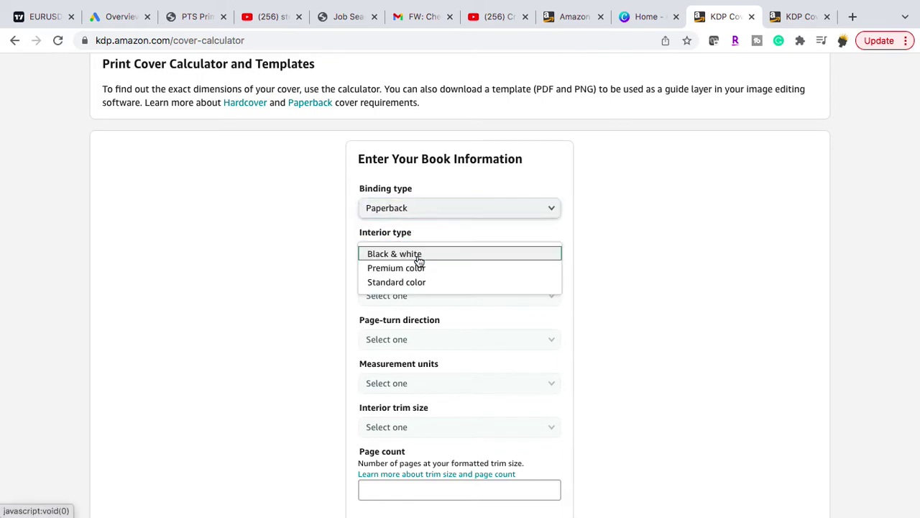
{"action": "left_click", "coordinate": [418, 256]}
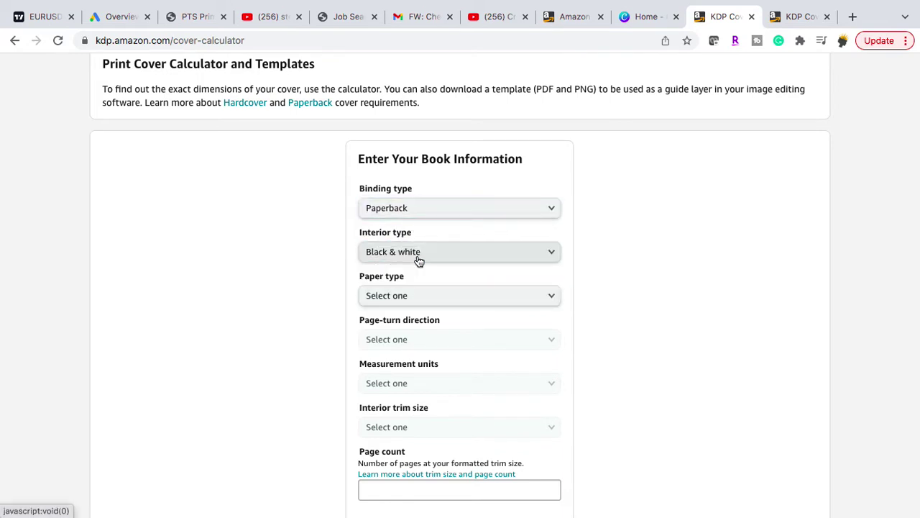
{"action": "left_click", "coordinate": [398, 301]}
{"action": "left_click", "coordinate": [399, 314]}
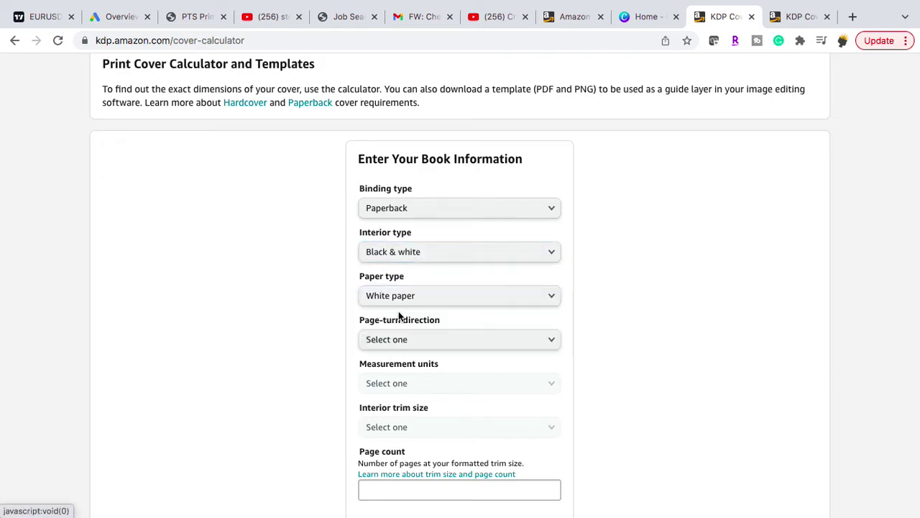
Set Right to Left page turn, Inches, 7.5 x 9.25 in trim size and 100 pages
{"action": "left_click", "coordinate": [396, 339]}
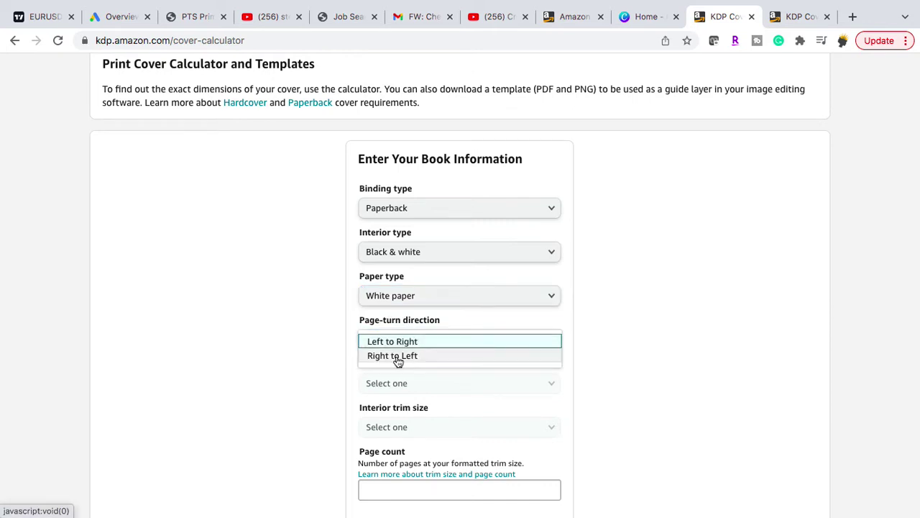
{"action": "left_click", "coordinate": [397, 355]}
{"action": "left_click", "coordinate": [395, 387]}
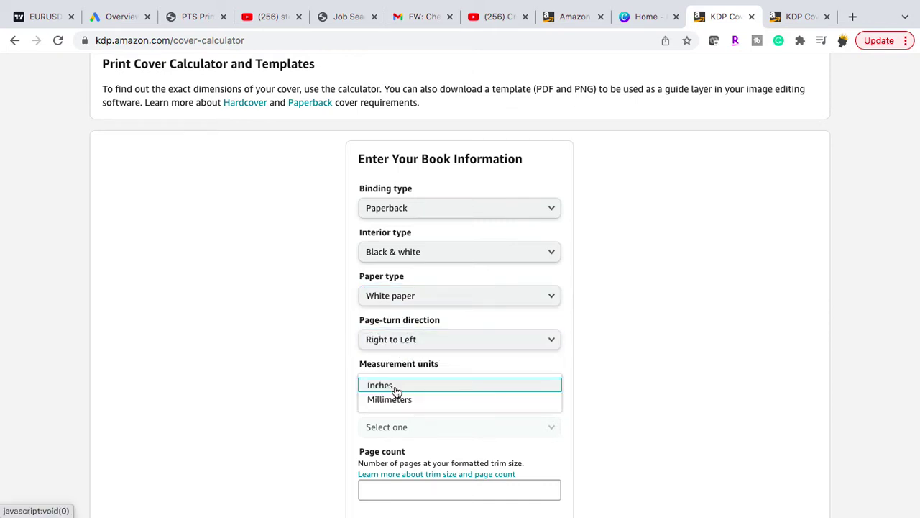
{"action": "left_click", "coordinate": [396, 387]}
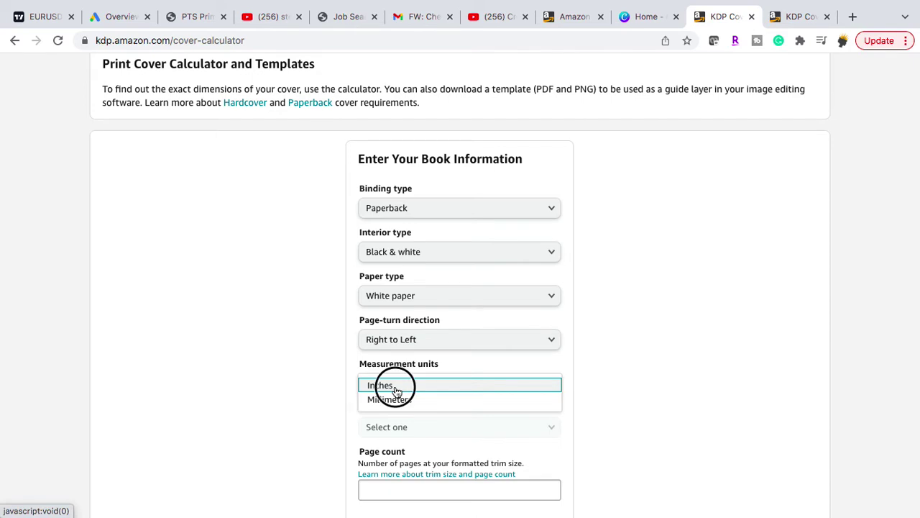
{"action": "left_click", "coordinate": [401, 435]}
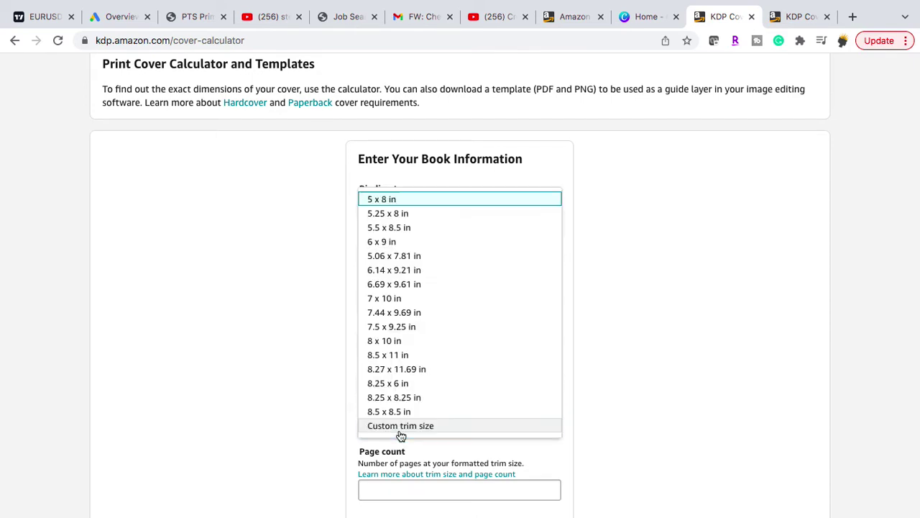
{"action": "left_click", "coordinate": [425, 330]}
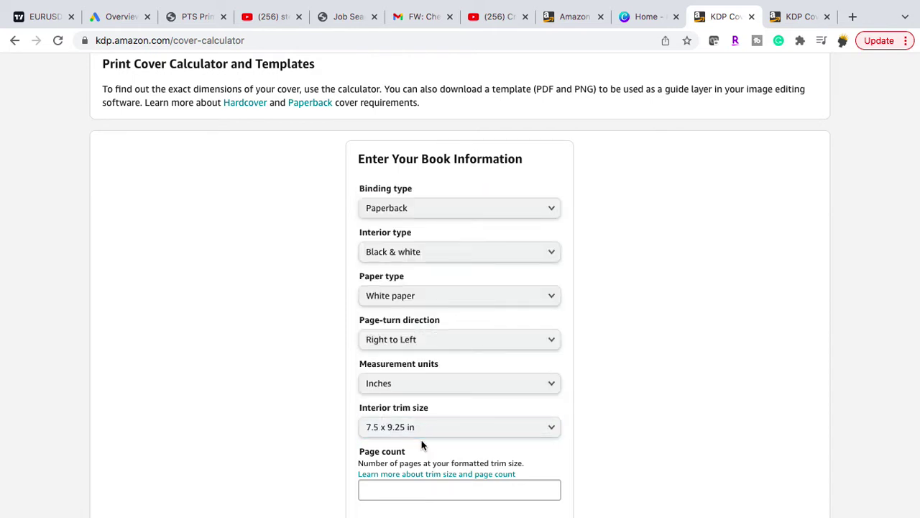
{"action": "scroll", "coordinate": [403, 432], "scroll_direction": "down", "scroll_amount": 2}
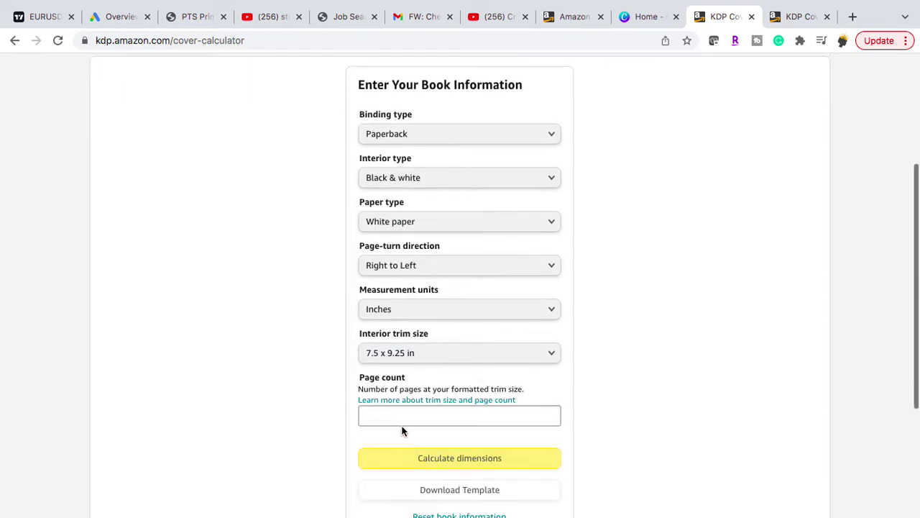
{"action": "left_click", "coordinate": [398, 417]}
{"action": "type", "text": "100"}
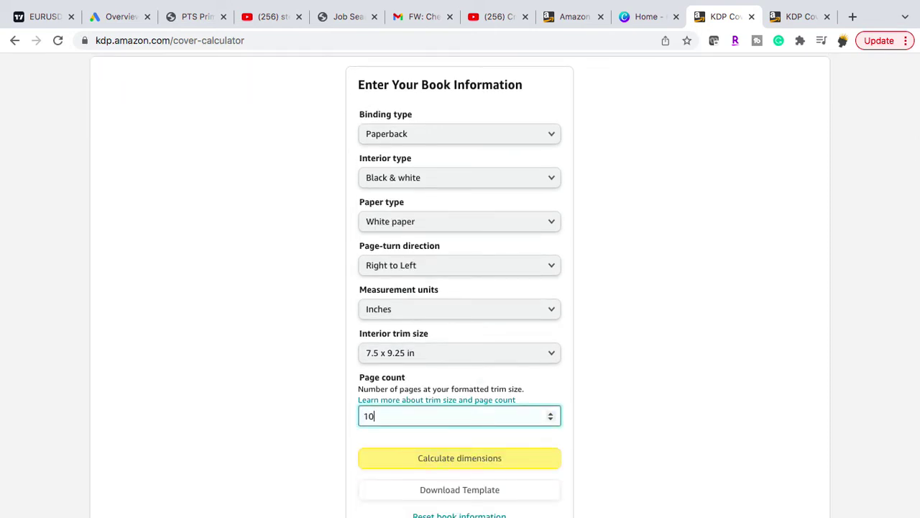
{"action": "left_click", "coordinate": [605, 462]}
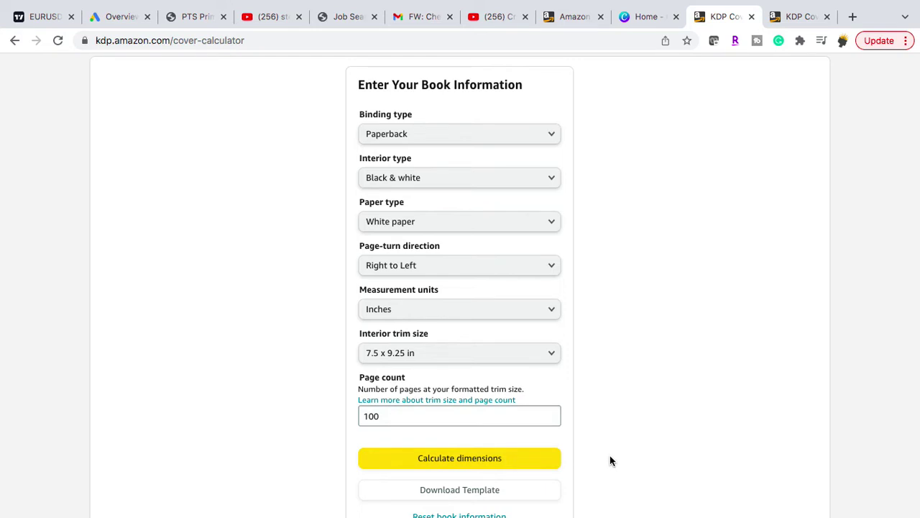
{"action": "left_click", "coordinate": [454, 460]}
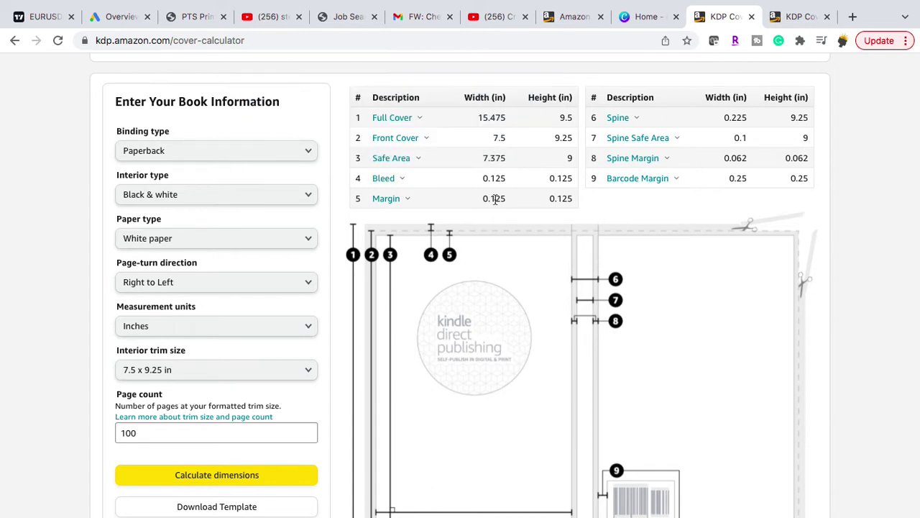
{"action": "scroll", "coordinate": [451, 264], "scroll_direction": "down", "scroll_amount": 3}
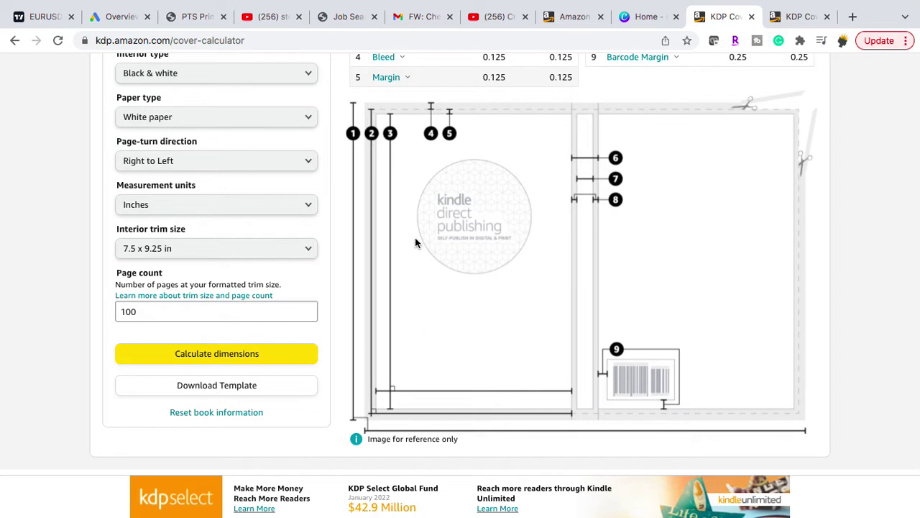
{"action": "scroll", "coordinate": [399, 265], "scroll_direction": "up", "scroll_amount": 4}
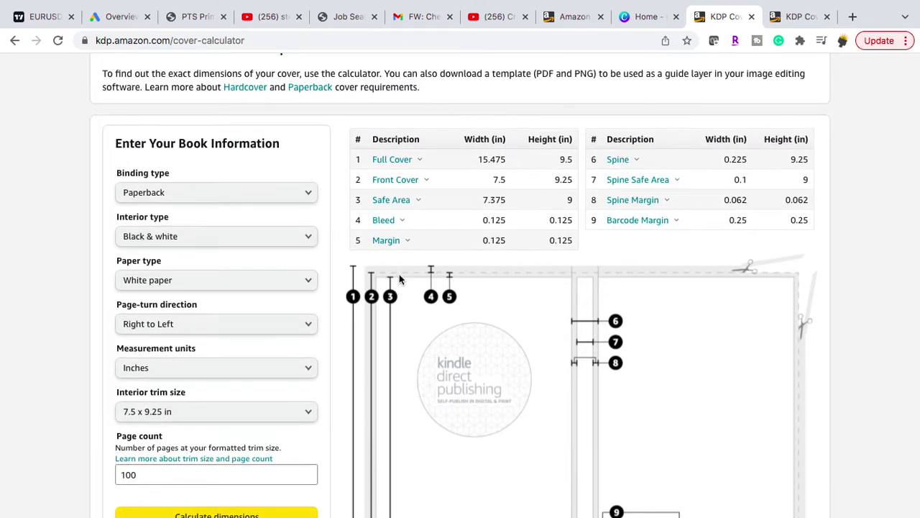
Create a custom-size Canva design measuring 15.48 x 9.5 inches
{"action": "left_click", "coordinate": [646, 14]}
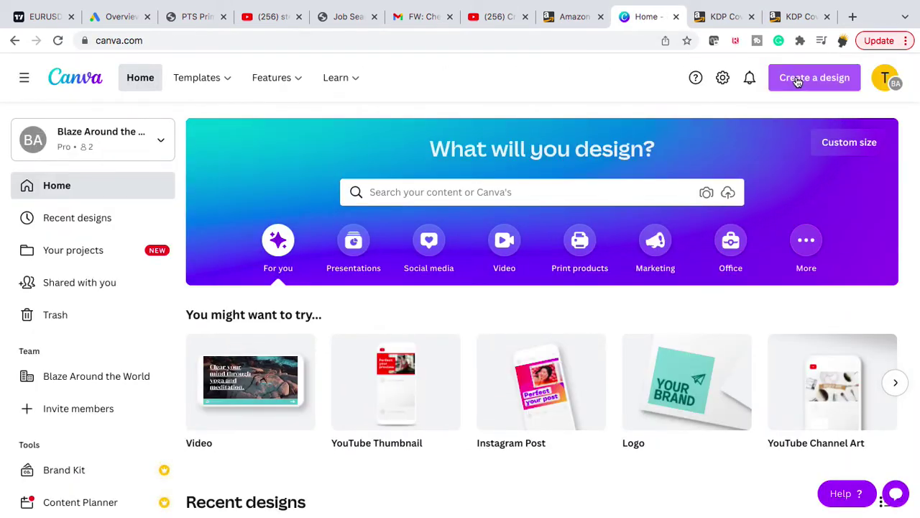
{"action": "left_click", "coordinate": [798, 79]}
{"action": "type", "text": "1"}
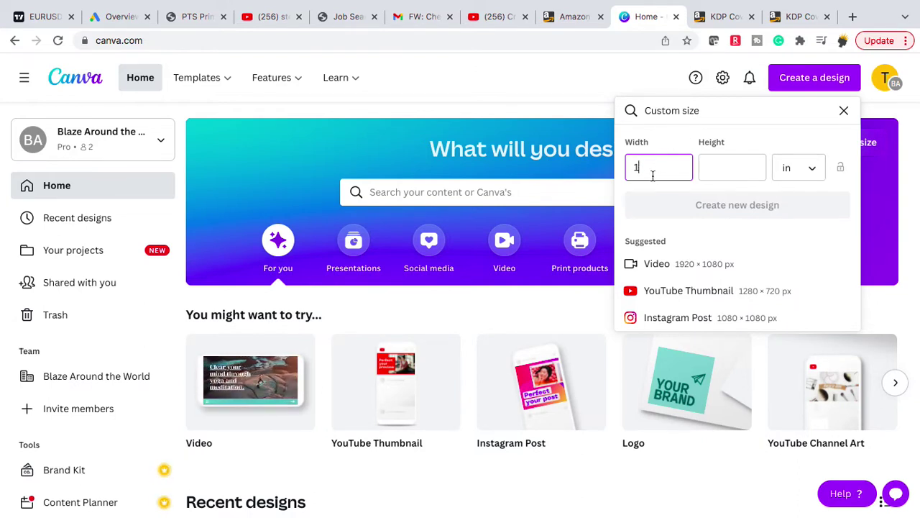
{"action": "key", "text": "BackSpace"}
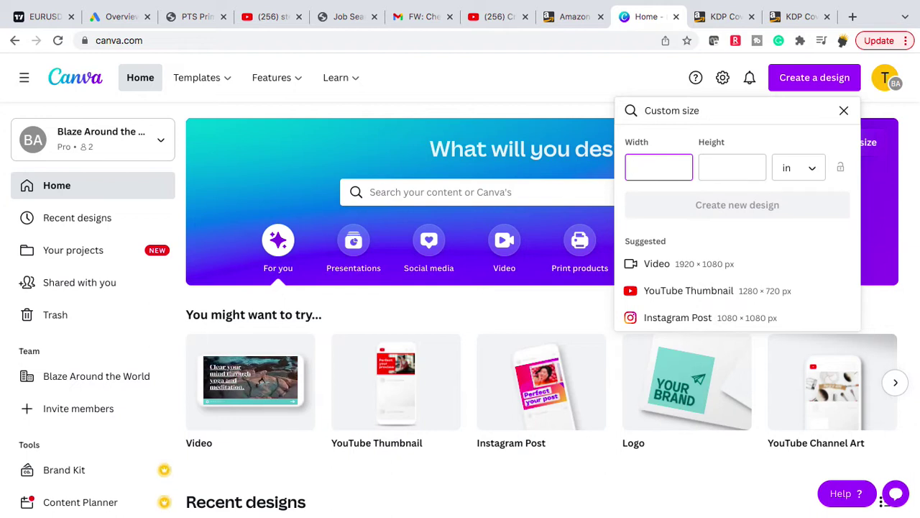
{"action": "left_click", "coordinate": [844, 113]}
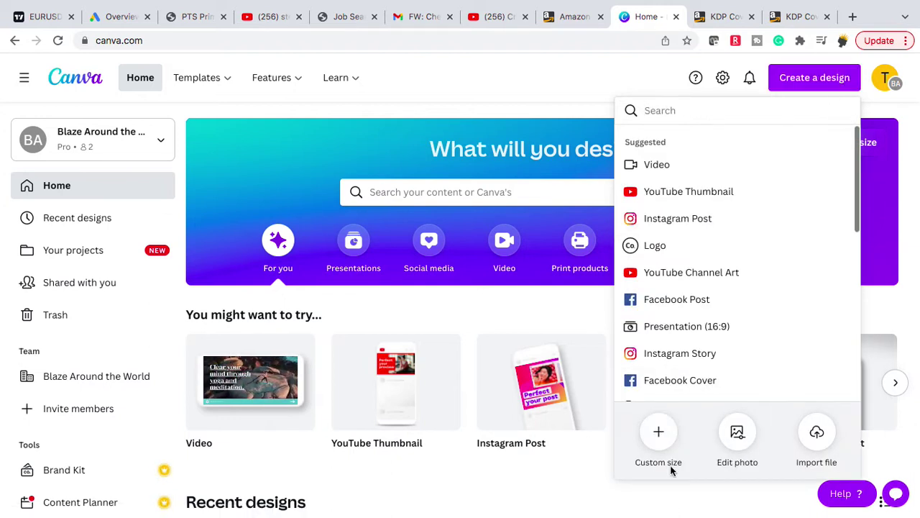
{"action": "left_click", "coordinate": [651, 442]}
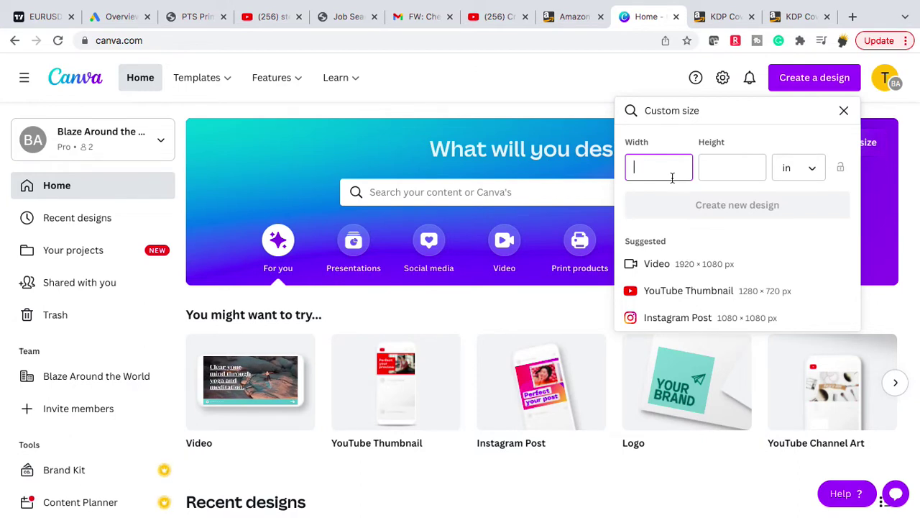
{"action": "type", "text": "15"}
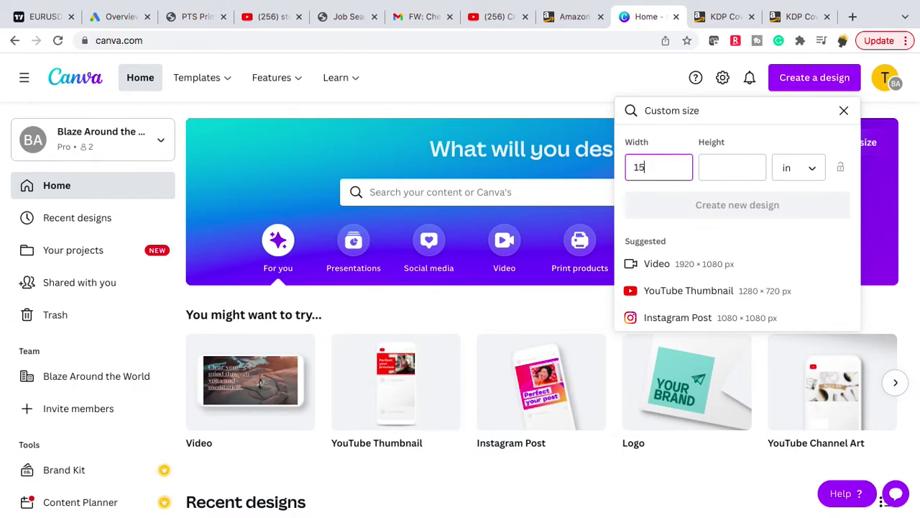
{"action": "type", "text": ".48"}
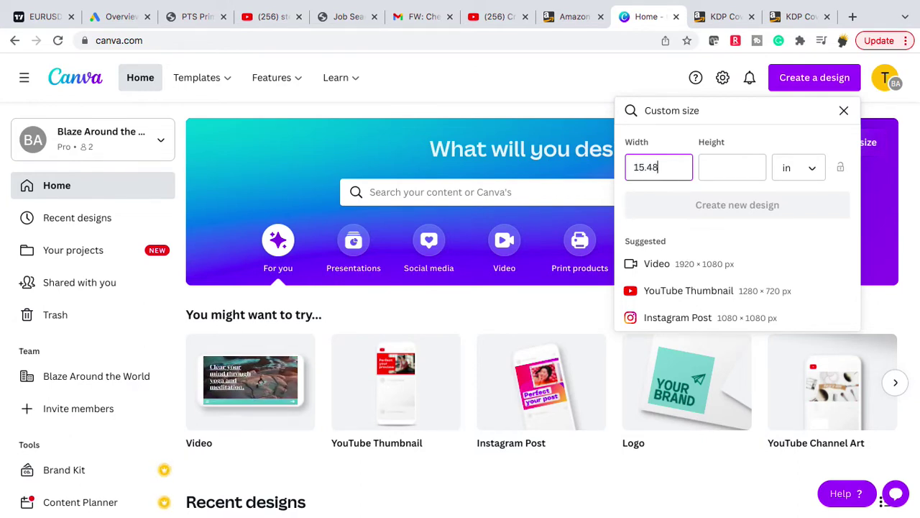
{"action": "left_click", "coordinate": [740, 174]}
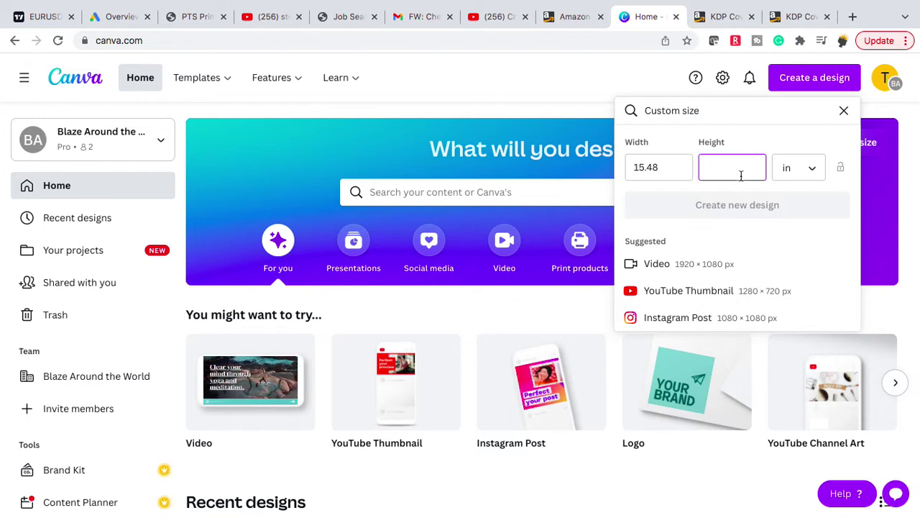
{"action": "type", "text": "9"}
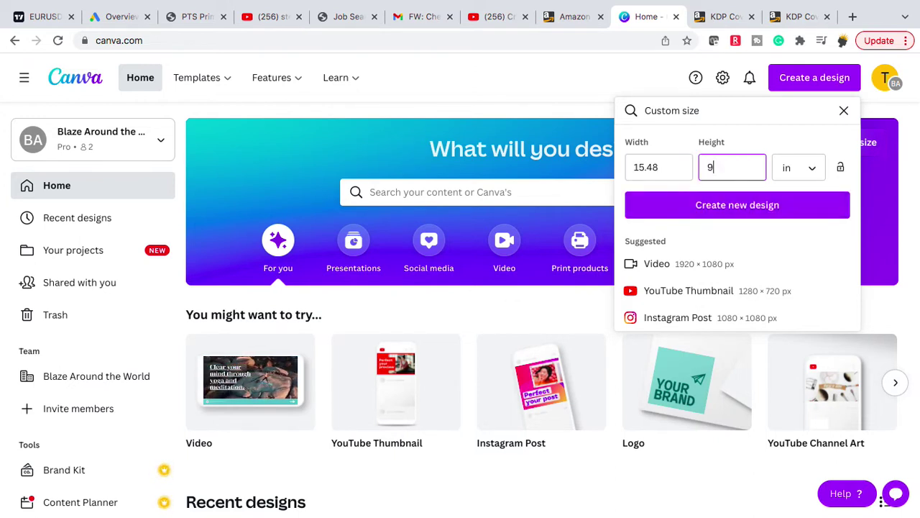
{"action": "type", "text": "5"}
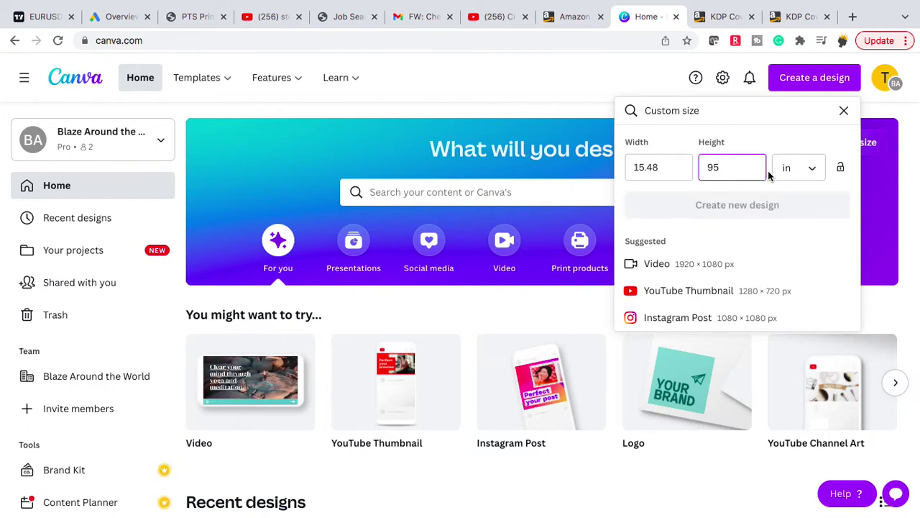
{"action": "key", "text": "BackSpace"}
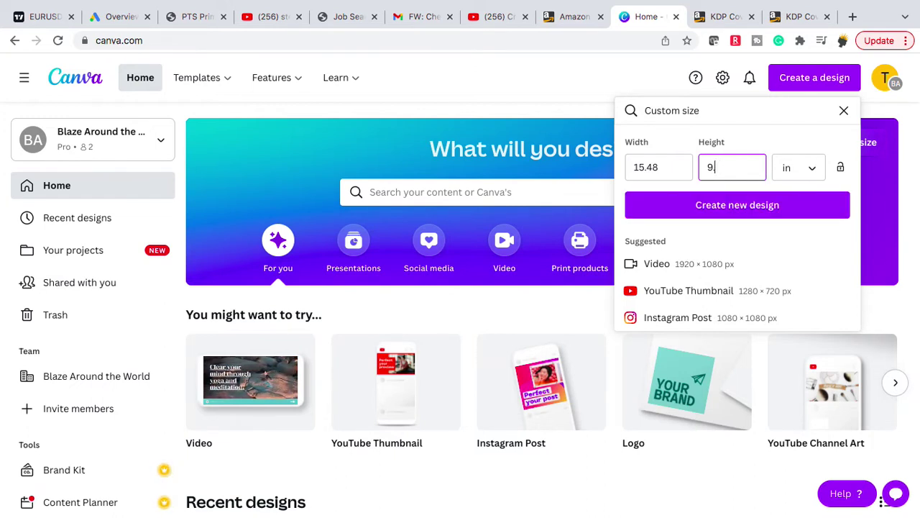
{"action": "type", "text": ".5"}
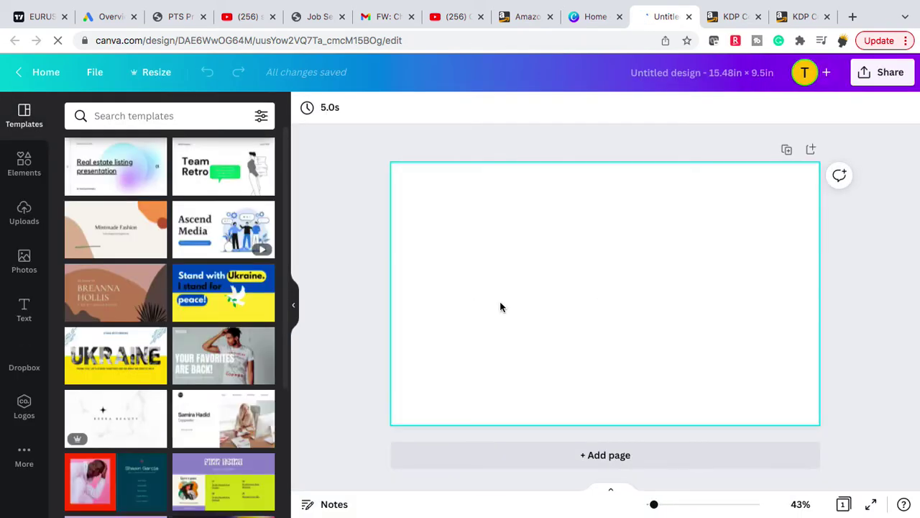
Download the 7.5 x 9.25 in, 100-page paperback cover template zip and open it
{"action": "left_click", "coordinate": [730, 21]}
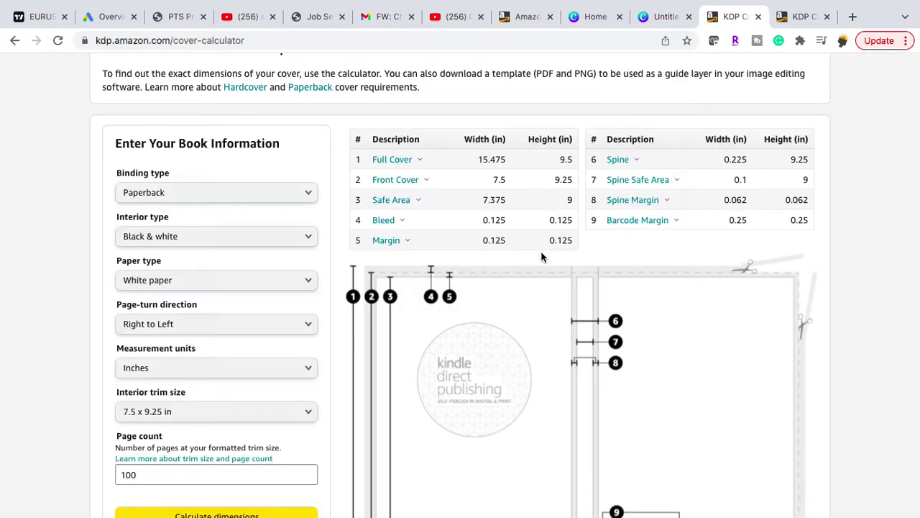
{"action": "scroll", "coordinate": [537, 261], "scroll_direction": "down", "scroll_amount": 3}
{"action": "left_click", "coordinate": [220, 376]}
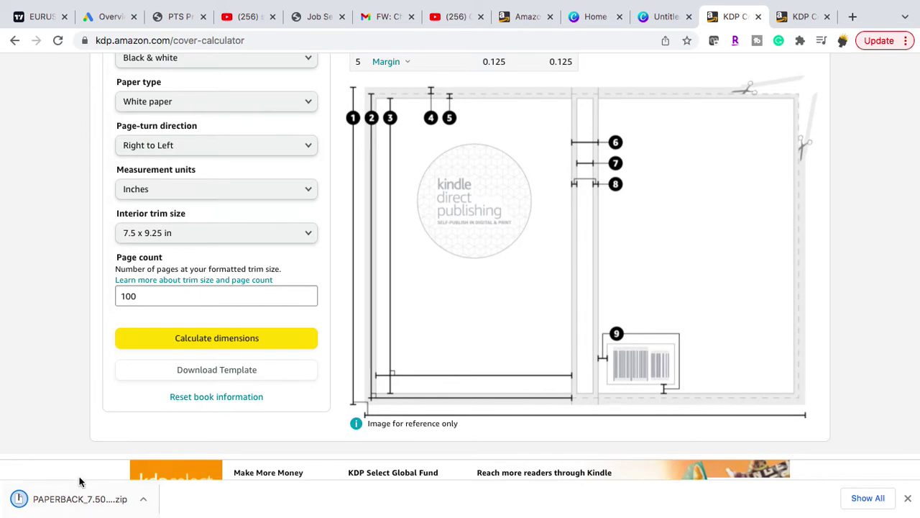
{"action": "left_click", "coordinate": [65, 507]}
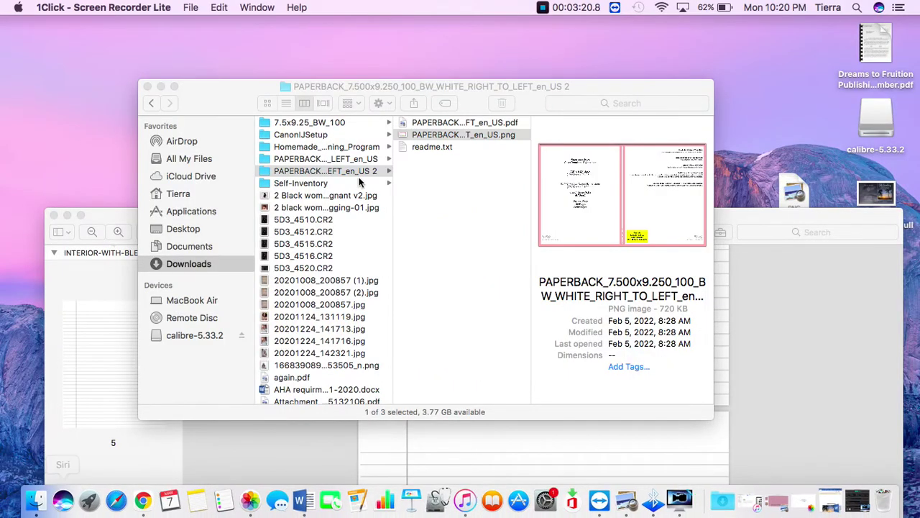
Open the unzipped PAPERBACK folder and view the template PNG in Preview
{"action": "double_click", "coordinate": [438, 147]}
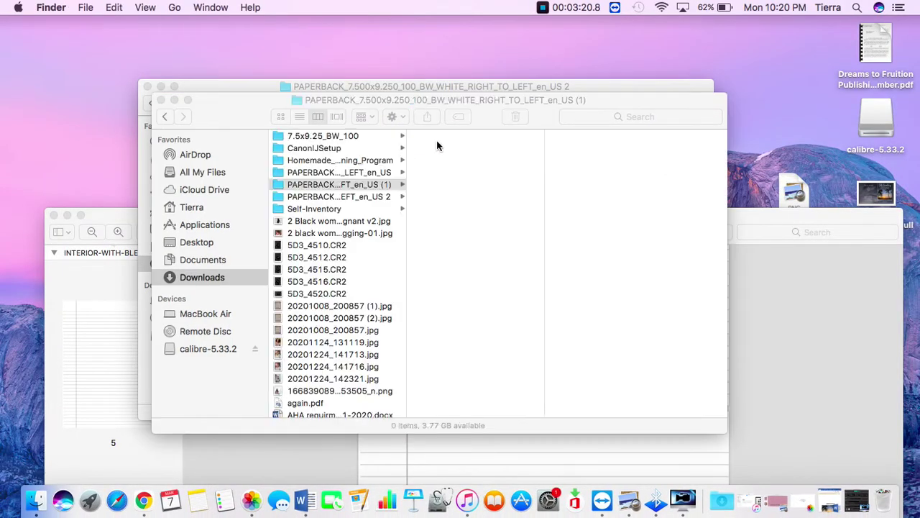
{"action": "double_click", "coordinate": [473, 147]}
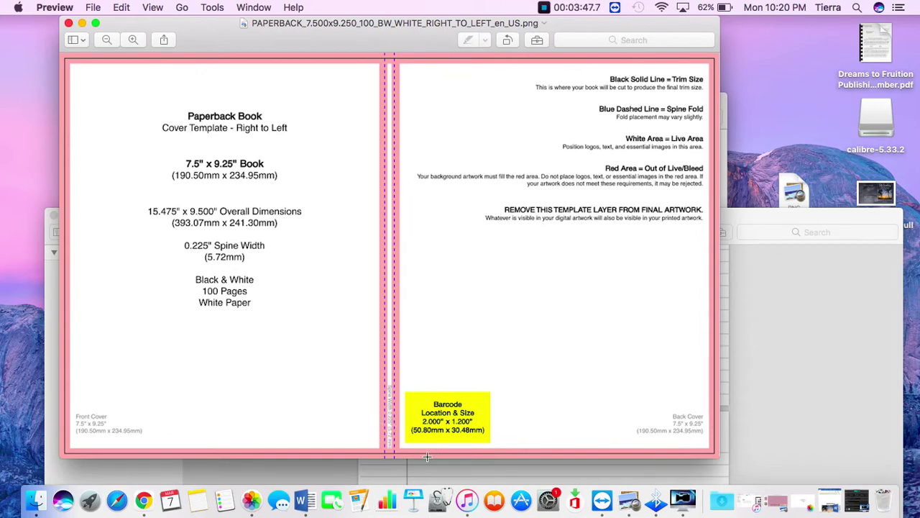
Add the curly-haired praying woman image from Uploads and move it to the page's right side
{"action": "left_click", "coordinate": [144, 501]}
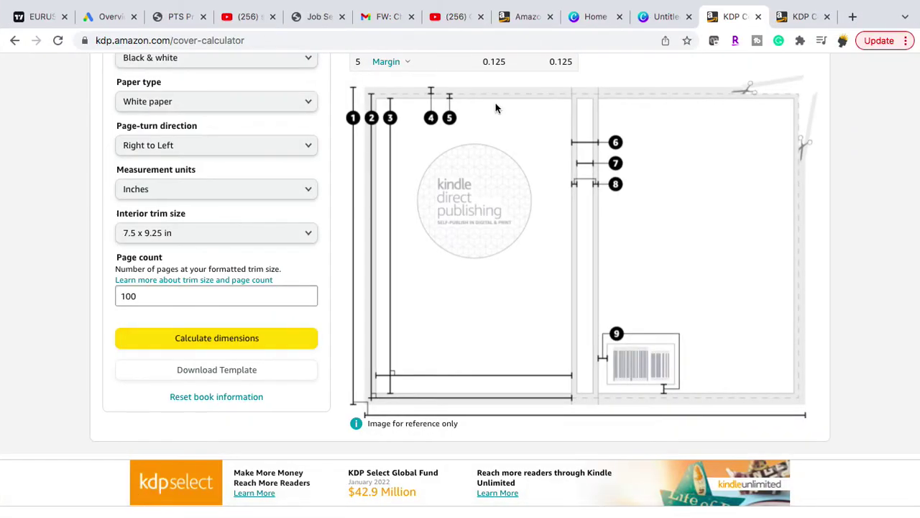
{"action": "left_click", "coordinate": [595, 16]}
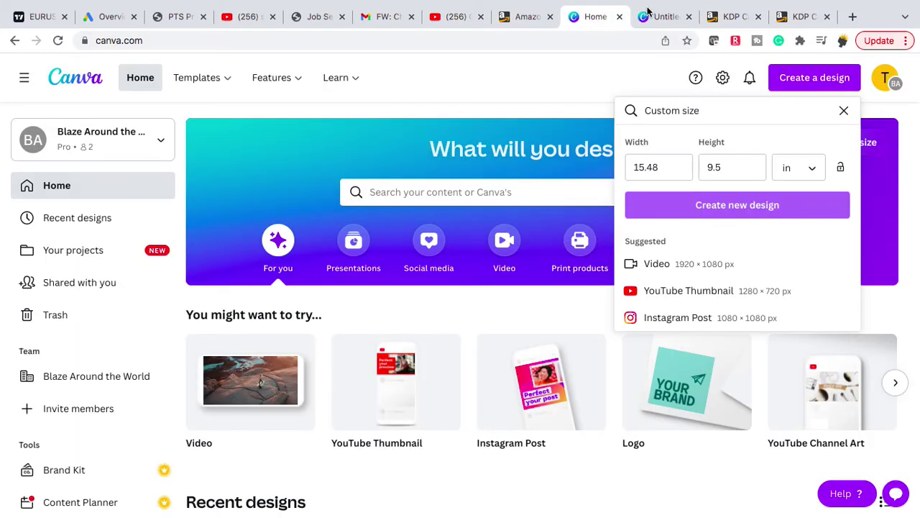
{"action": "left_click", "coordinate": [660, 17]}
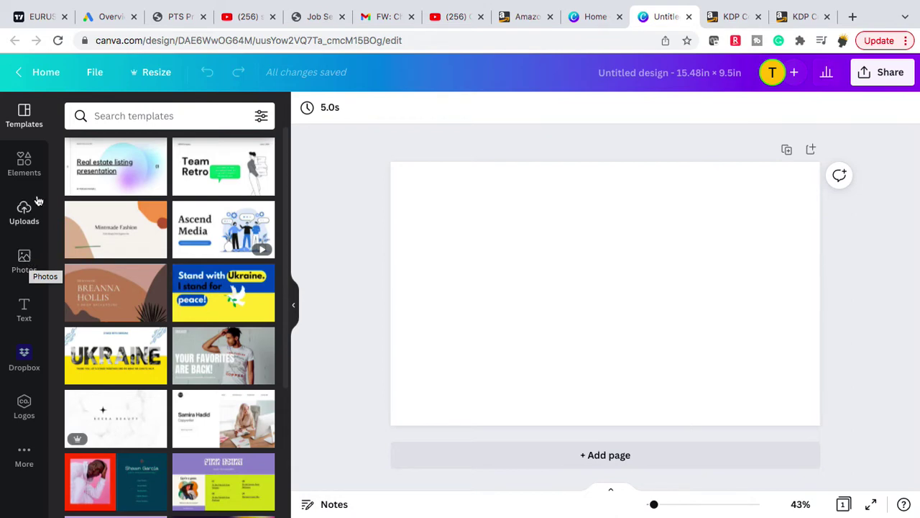
{"action": "left_click", "coordinate": [20, 260]}
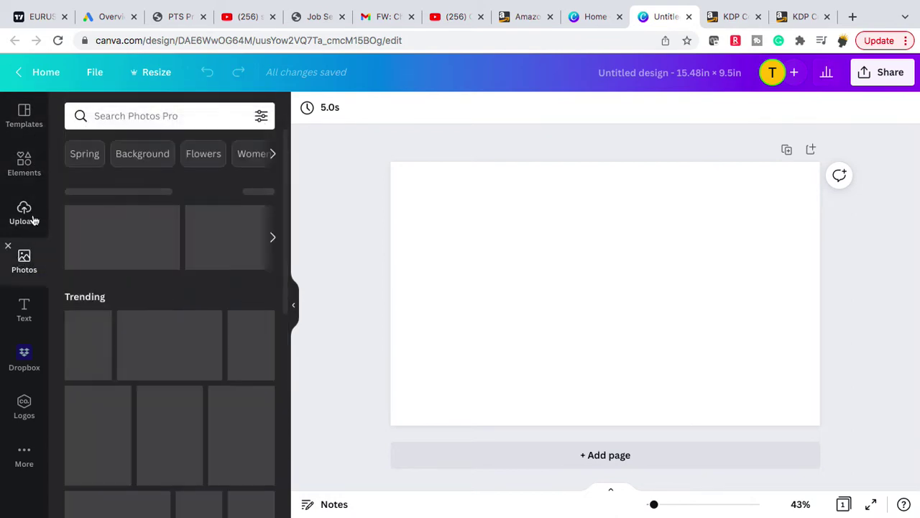
{"action": "left_click", "coordinate": [31, 215]}
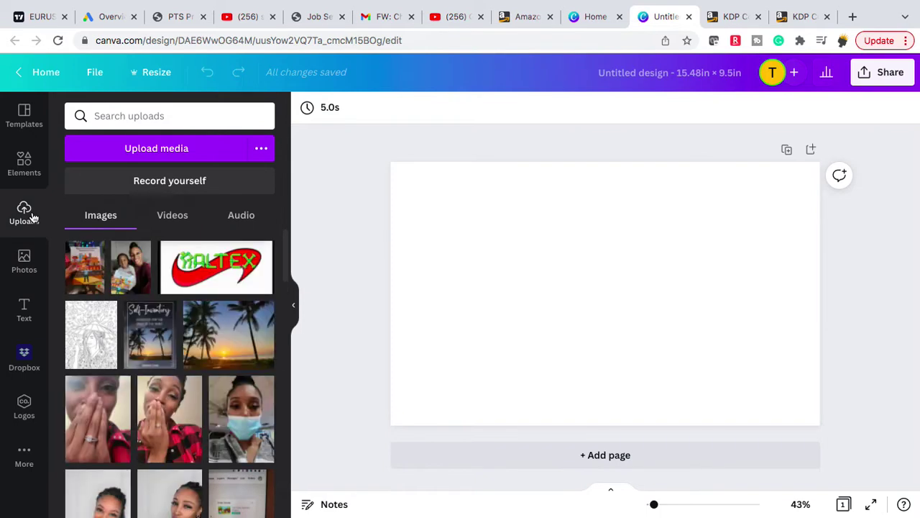
{"action": "scroll", "coordinate": [157, 363], "scroll_direction": "down", "scroll_amount": 2}
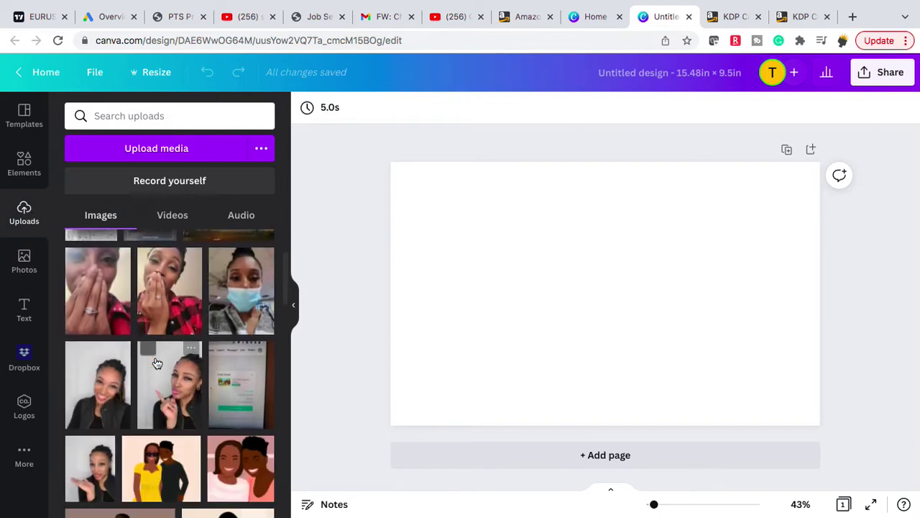
{"action": "scroll", "coordinate": [157, 363], "scroll_direction": "down", "scroll_amount": 5}
{"action": "scroll", "coordinate": [156, 363], "scroll_direction": "down", "scroll_amount": 2}
{"action": "left_click", "coordinate": [123, 335]}
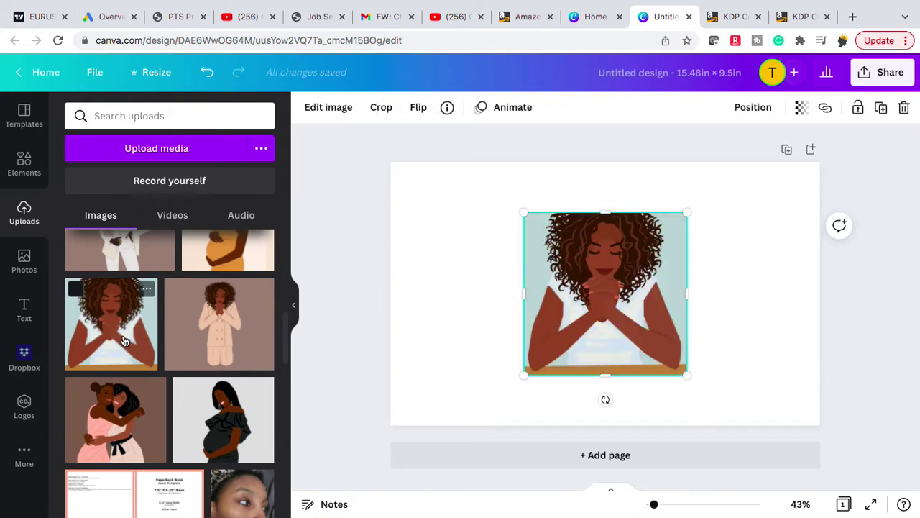
{"action": "left_click_drag", "start_coordinate": [605, 276], "coordinate": [708, 282]}
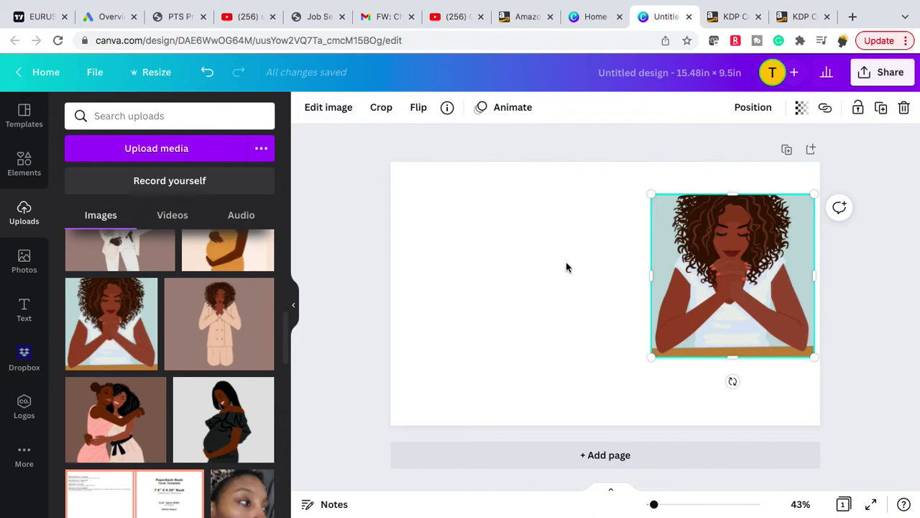
Fill the page background with the image's light blue-grey and reposition the woman on the right half
{"action": "left_click", "coordinate": [541, 258]}
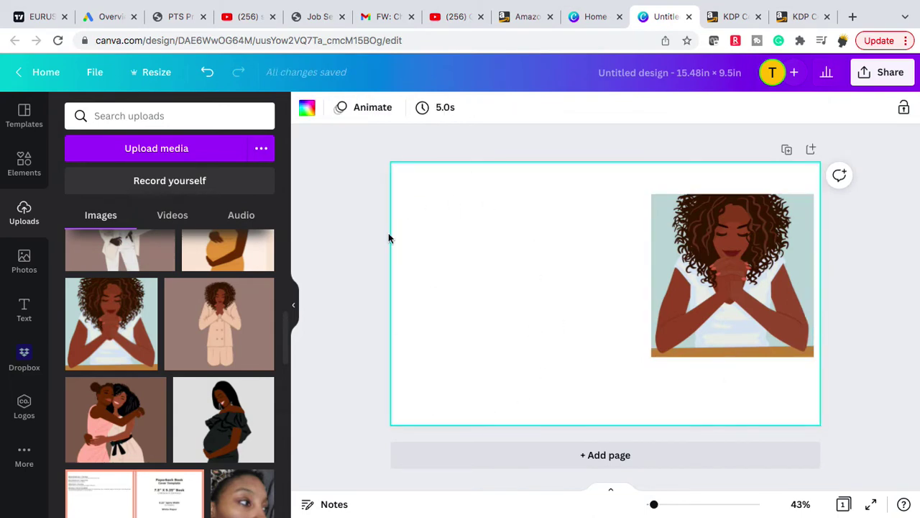
{"action": "left_click", "coordinate": [308, 109]}
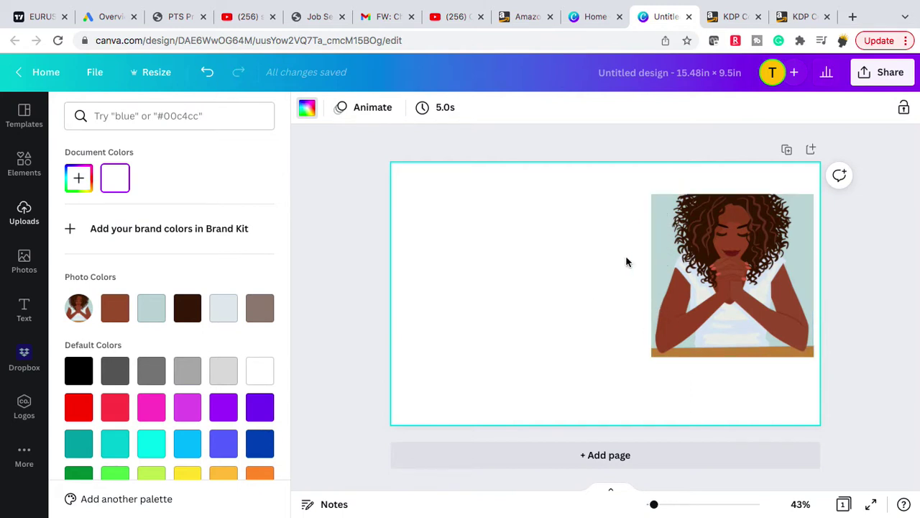
{"action": "left_click", "coordinate": [151, 310]}
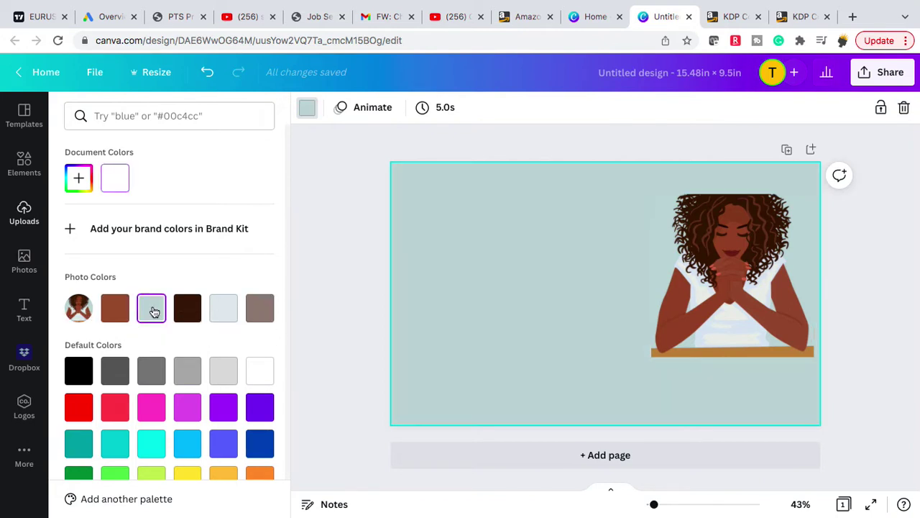
{"action": "left_click", "coordinate": [733, 220]}
{"action": "left_click_drag", "start_coordinate": [733, 220], "coordinate": [734, 255]}
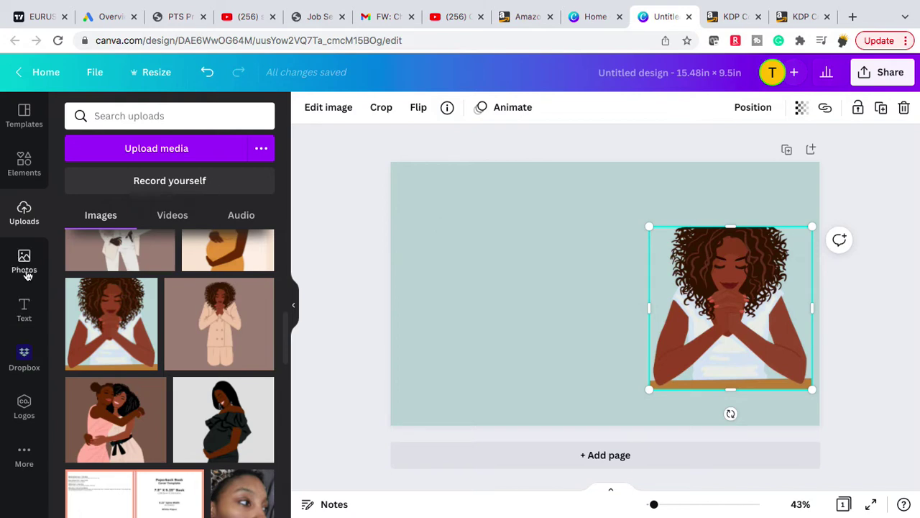
Stretch a square into a narrow full-height strip and centre it horizontally as the spine
{"action": "left_click", "coordinate": [23, 167]}
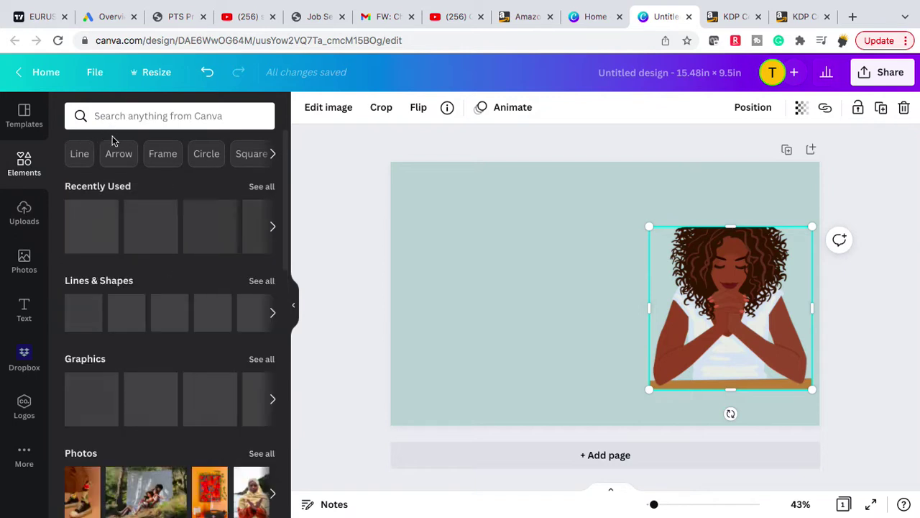
{"action": "left_click", "coordinate": [131, 327]}
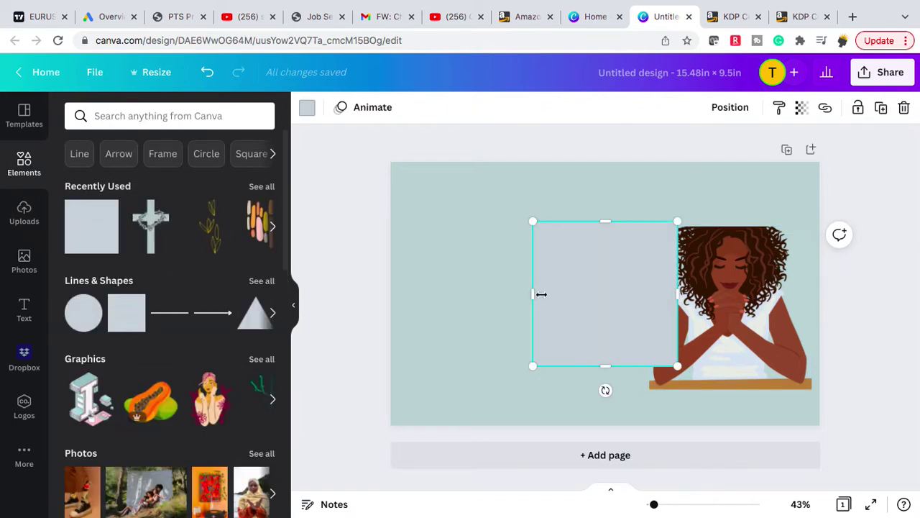
{"action": "left_click_drag", "start_coordinate": [538, 295], "coordinate": [565, 294]}
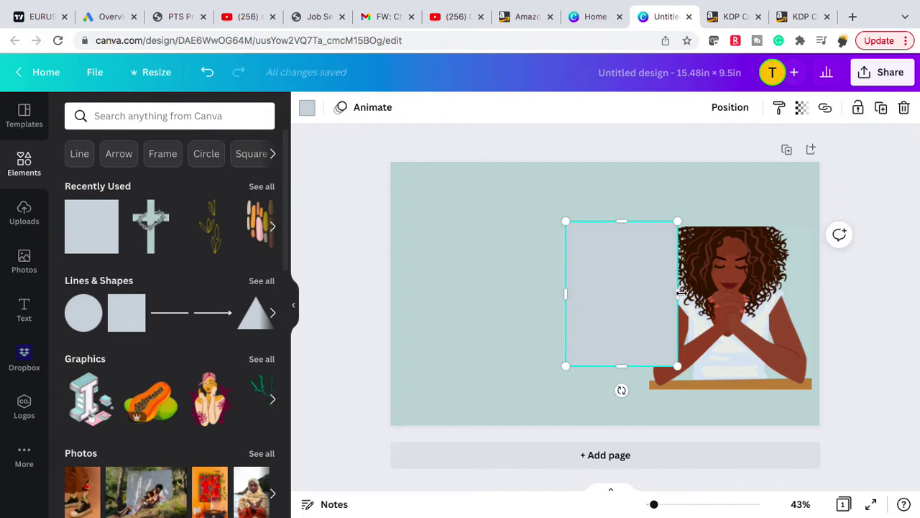
{"action": "left_click_drag", "start_coordinate": [680, 293], "coordinate": [609, 294]}
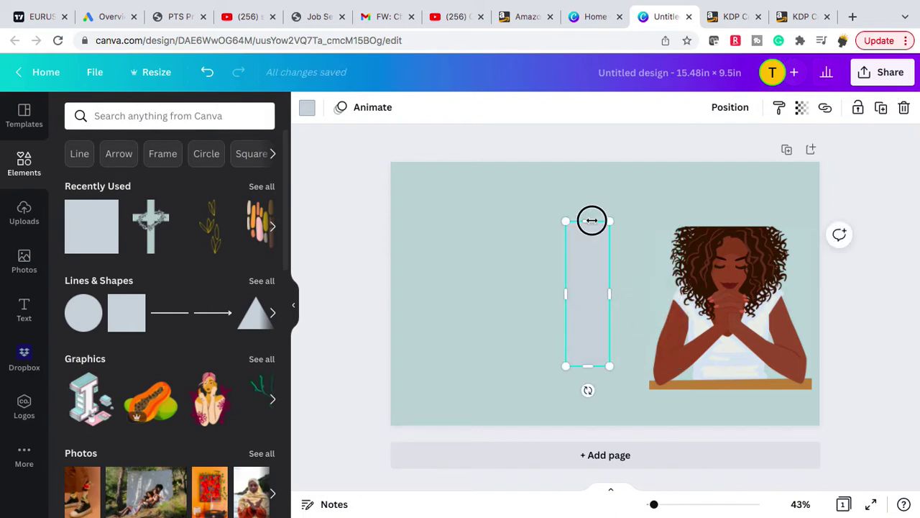
{"action": "left_click_drag", "start_coordinate": [591, 220], "coordinate": [584, 162]}
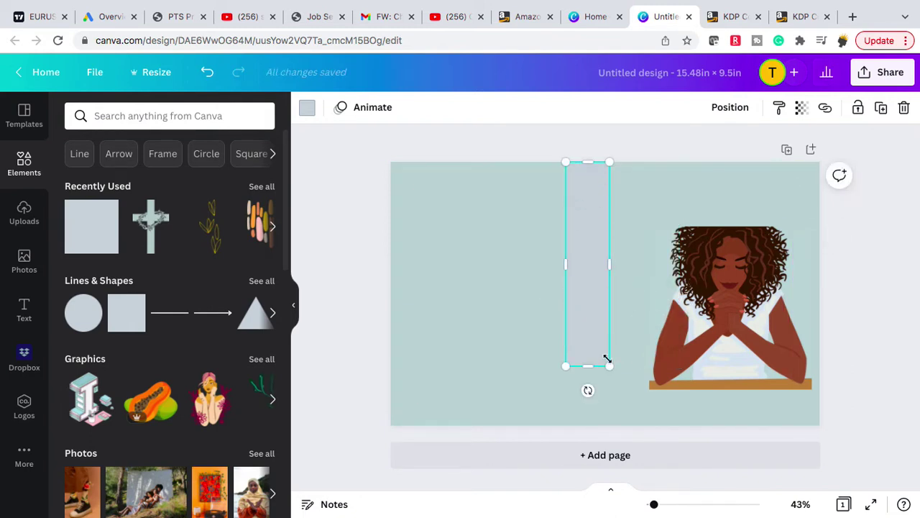
{"action": "left_click_drag", "start_coordinate": [587, 365], "coordinate": [590, 425]}
{"action": "left_click_drag", "start_coordinate": [608, 296], "coordinate": [569, 294]}
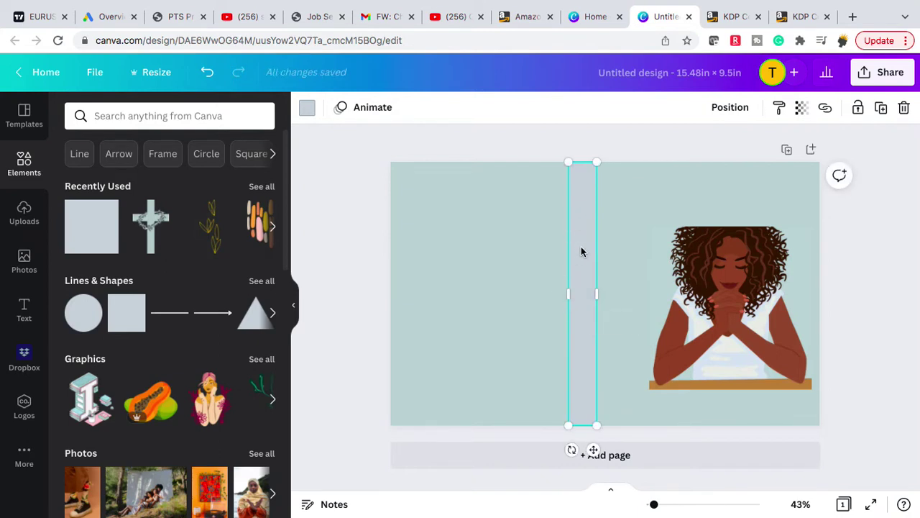
{"action": "left_click", "coordinate": [730, 107]}
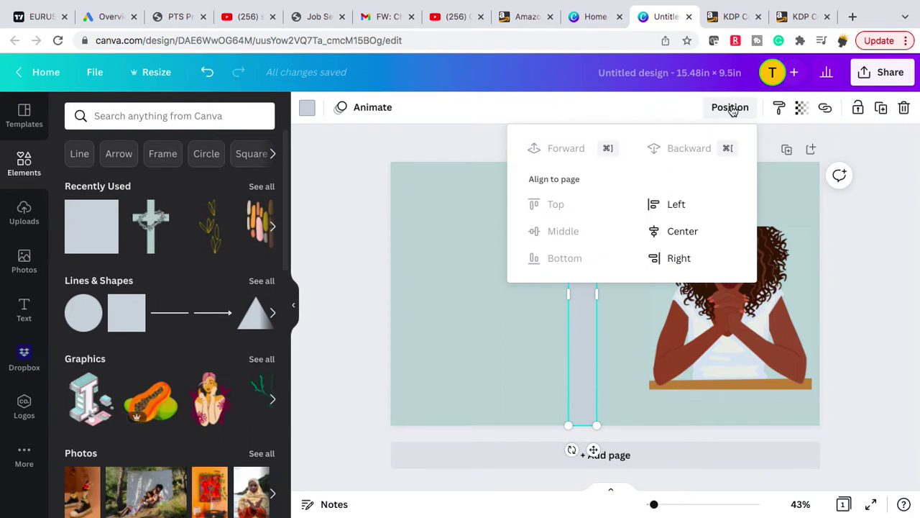
{"action": "left_click", "coordinate": [692, 232]}
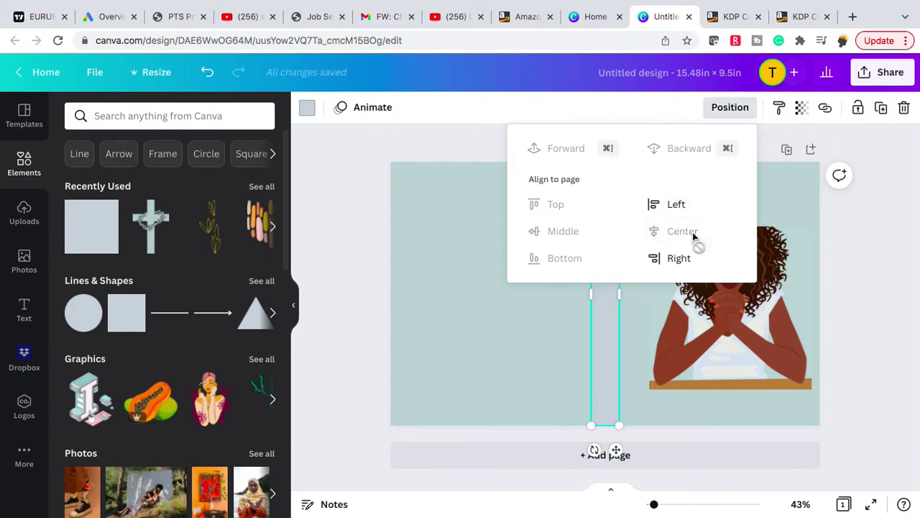
{"action": "left_click", "coordinate": [493, 315]}
{"action": "left_click", "coordinate": [492, 321]}
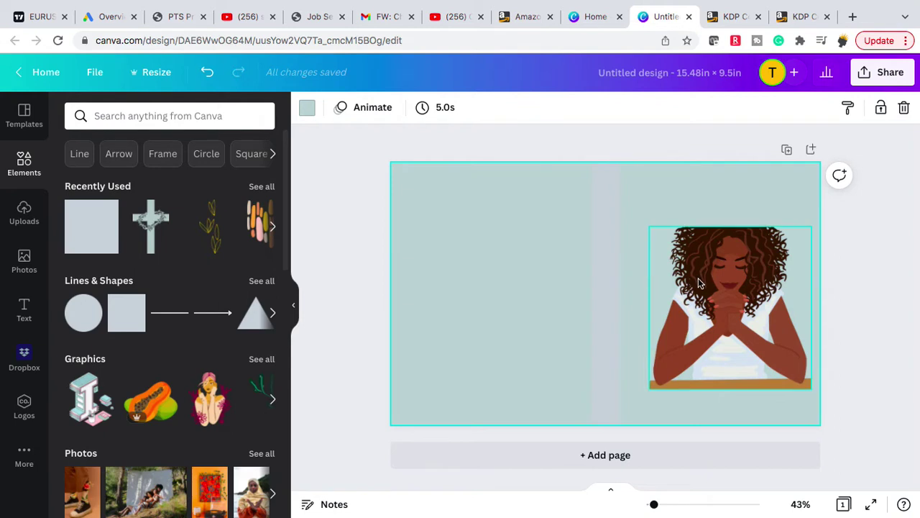
Browse the Text panel's font options, then search for 'dancing' script fonts
{"action": "left_click_drag", "start_coordinate": [723, 268], "coordinate": [716, 288]}
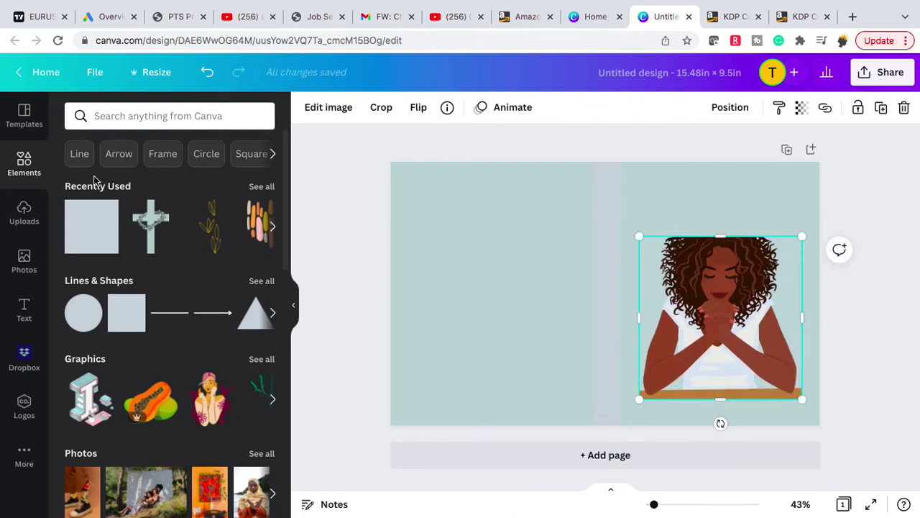
{"action": "left_click", "coordinate": [23, 118]}
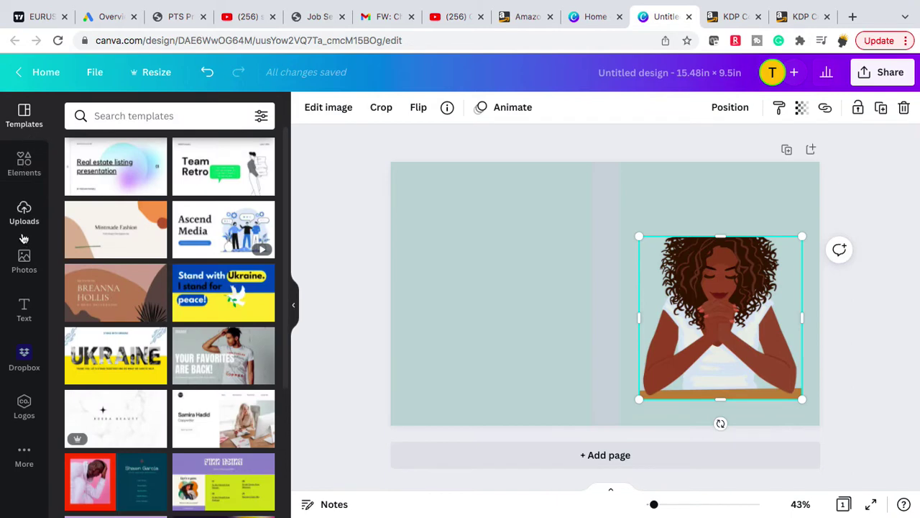
{"action": "left_click", "coordinate": [27, 316]}
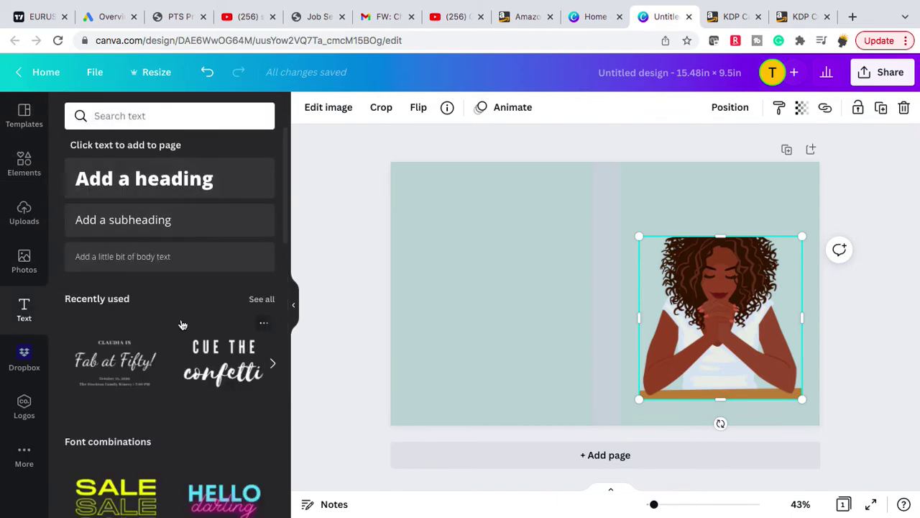
{"action": "scroll", "coordinate": [181, 323], "scroll_direction": "down", "scroll_amount": 2}
{"action": "scroll", "coordinate": [181, 323], "scroll_direction": "down", "scroll_amount": 10}
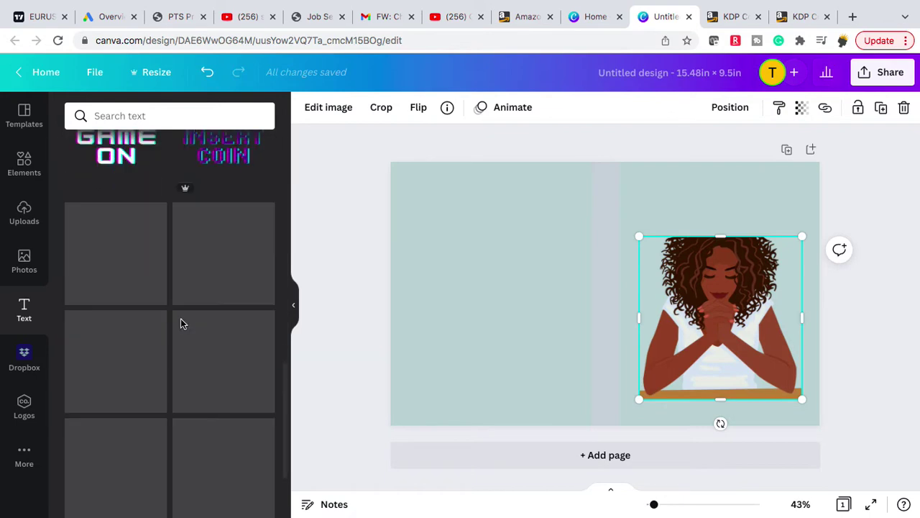
{"action": "scroll", "coordinate": [182, 324], "scroll_direction": "down", "scroll_amount": 10}
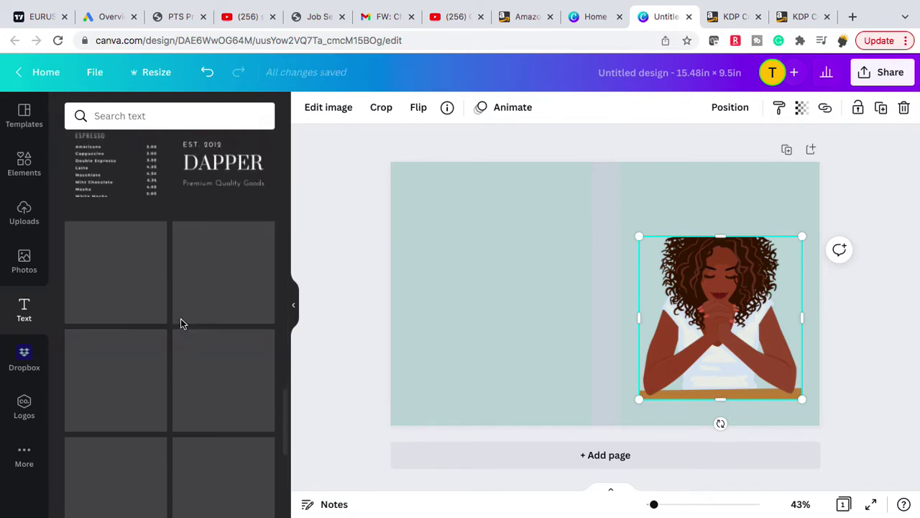
{"action": "scroll", "coordinate": [182, 301], "scroll_direction": "down", "scroll_amount": 5}
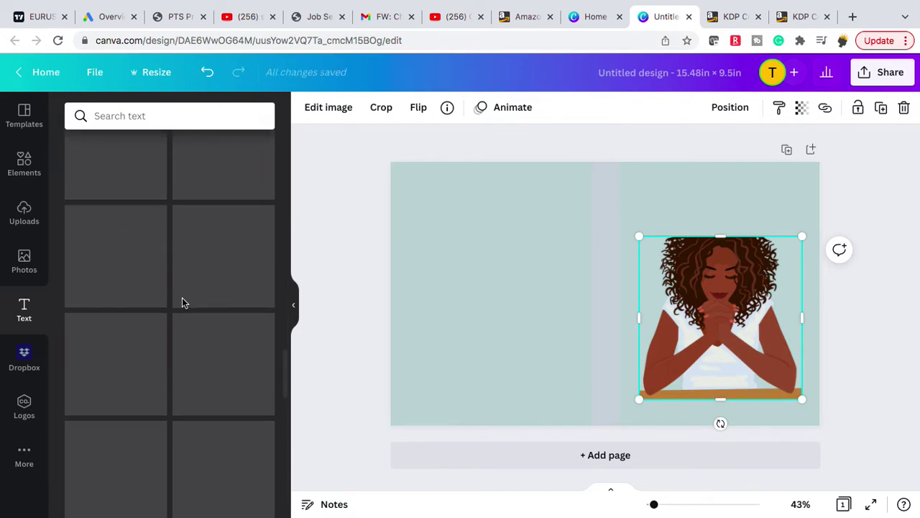
{"action": "scroll", "coordinate": [183, 291], "scroll_direction": "down", "scroll_amount": 8}
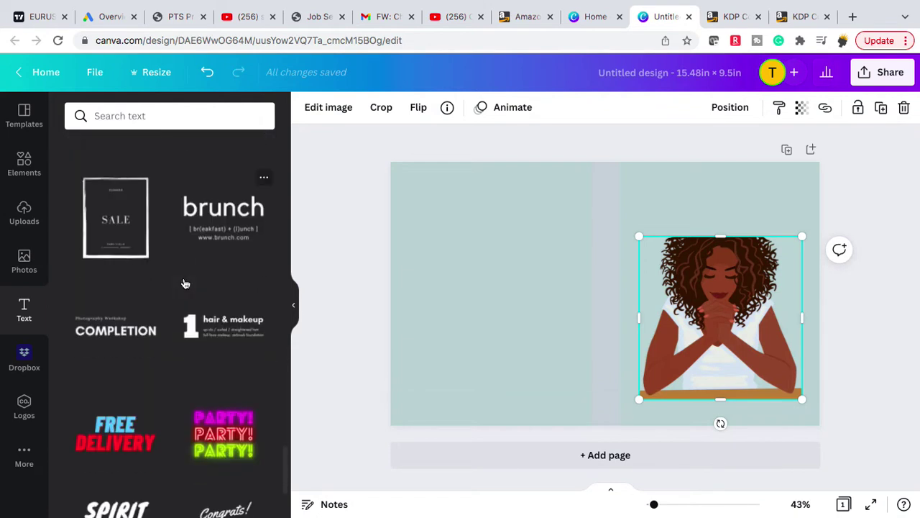
{"action": "scroll", "coordinate": [184, 282], "scroll_direction": "down", "scroll_amount": 4}
{"action": "scroll", "coordinate": [185, 283], "scroll_direction": "down", "scroll_amount": 1}
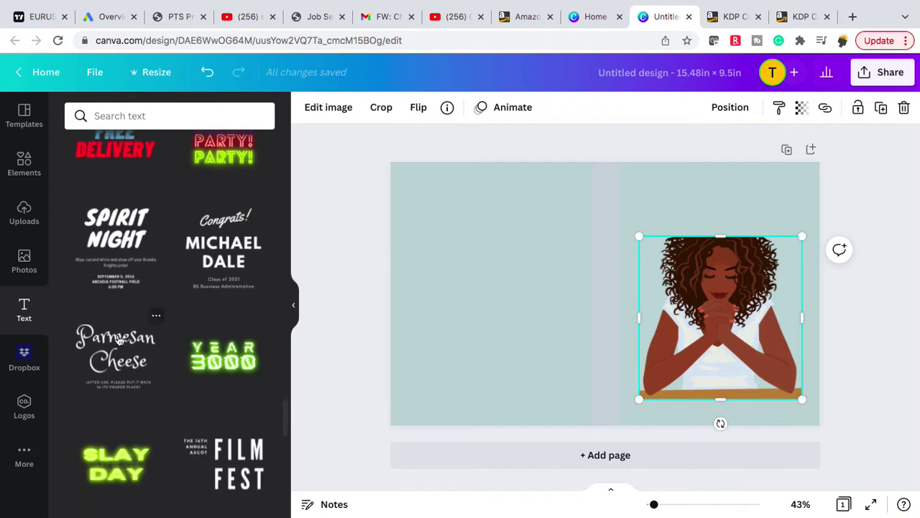
{"action": "left_click", "coordinate": [139, 120]}
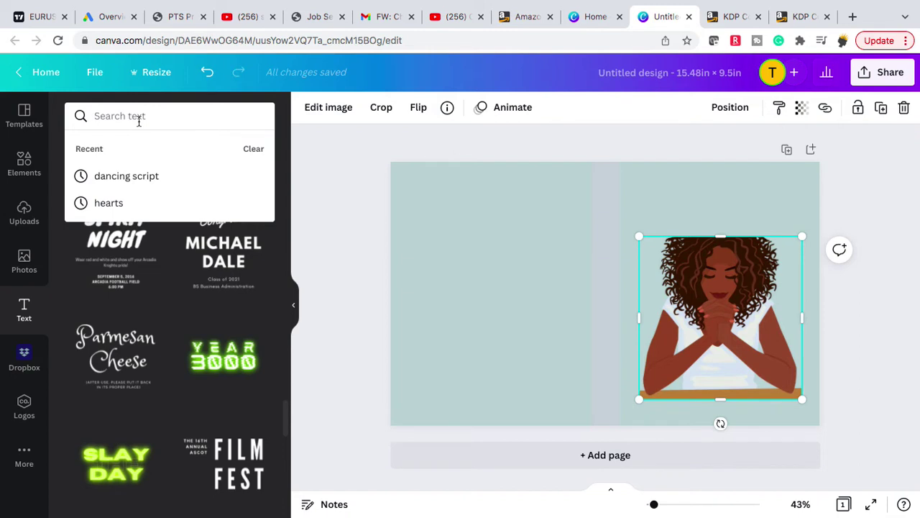
{"action": "type", "text": "dancing script"}
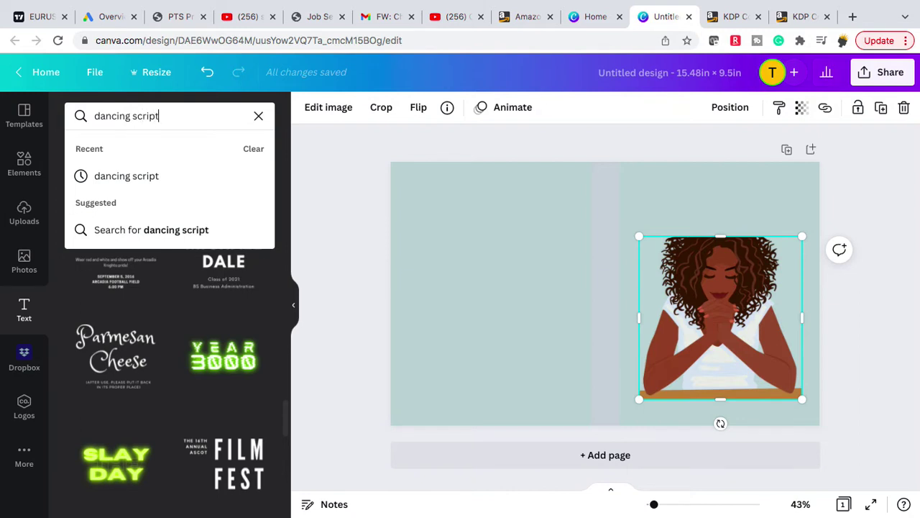
{"action": "key", "text": "Return"}
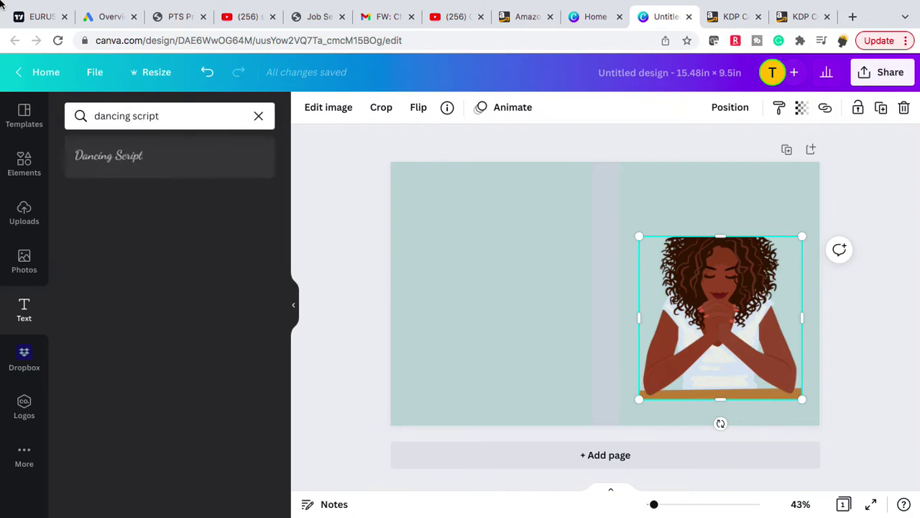
Add a Dancing Script text box at font size 50
{"action": "left_click", "coordinate": [151, 167]}
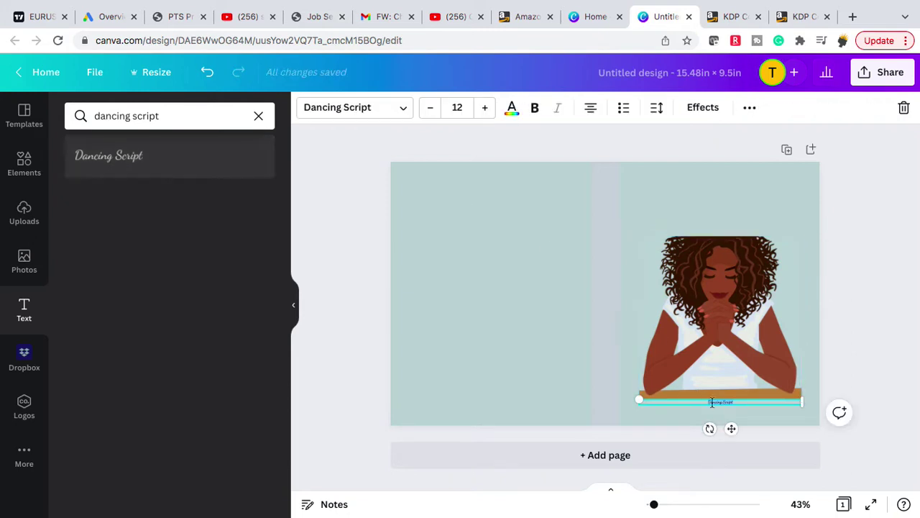
{"action": "left_click", "coordinate": [468, 106]}
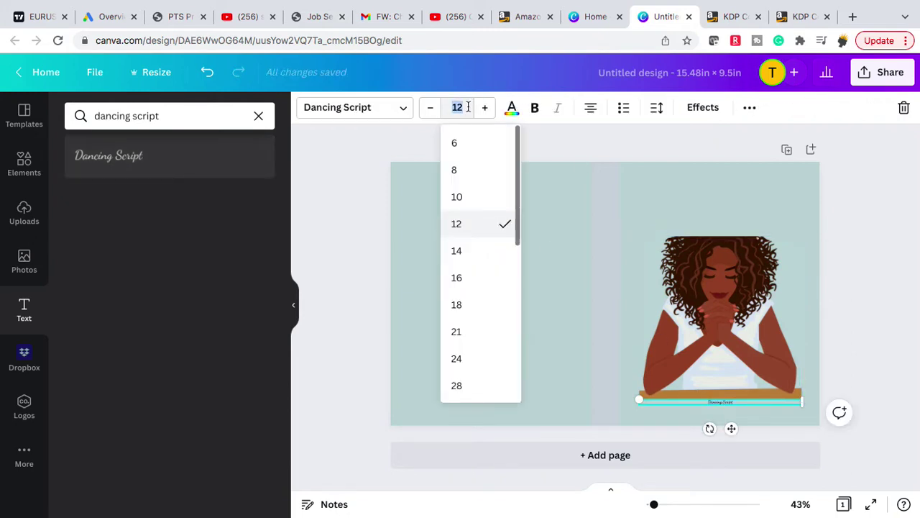
{"action": "type", "text": "50"}
{"action": "key", "text": "Return"}
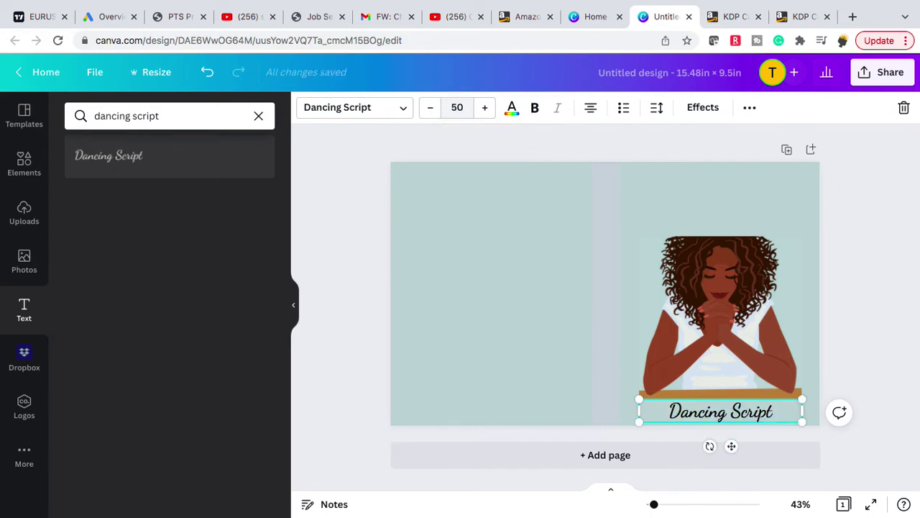
Replace the sample text with 'God, Grant Me A Heart'
{"action": "left_click", "coordinate": [787, 413]}
{"action": "key", "text": "BackSpace"}
{"action": "key", "text": "BackSpace"}
{"action": "key", "text": "BackSpace"}
{"action": "key", "text": "BackSpace"}
{"action": "key", "text": "BackSpace"}
{"action": "key", "text": "BackSpace"}
{"action": "key", "text": "BackSpace"}
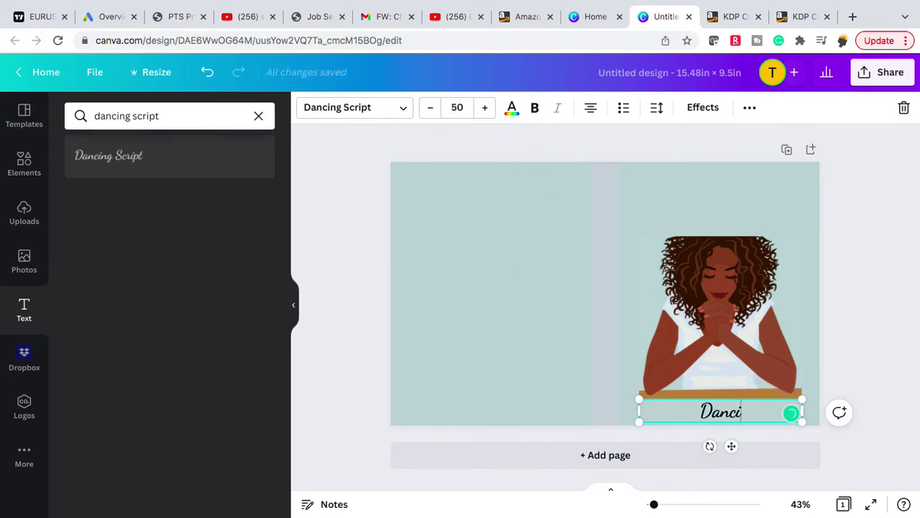
{"action": "key", "text": "BackSpace"}
{"action": "key", "text": "BackSpace"}
{"action": "key", "text": "BackSpace"}
{"action": "key", "text": "BackSpace"}
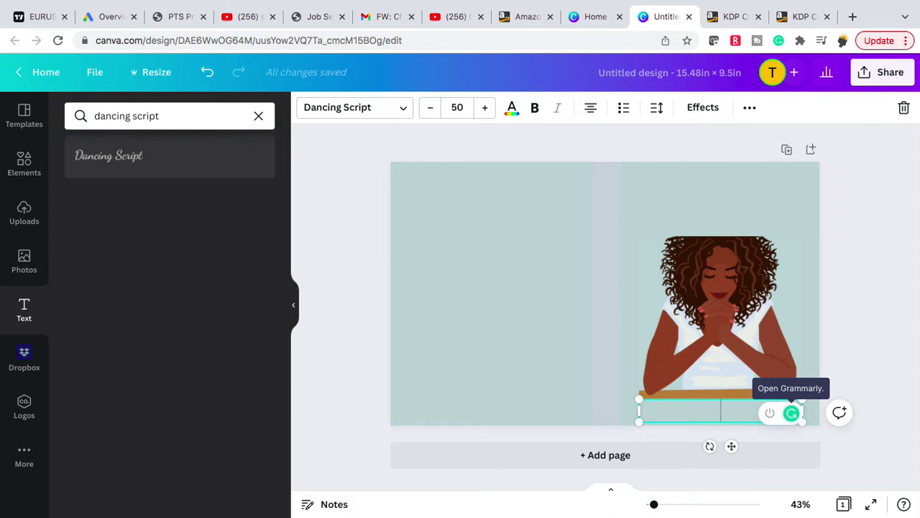
{"action": "type", "text": "God, F"}
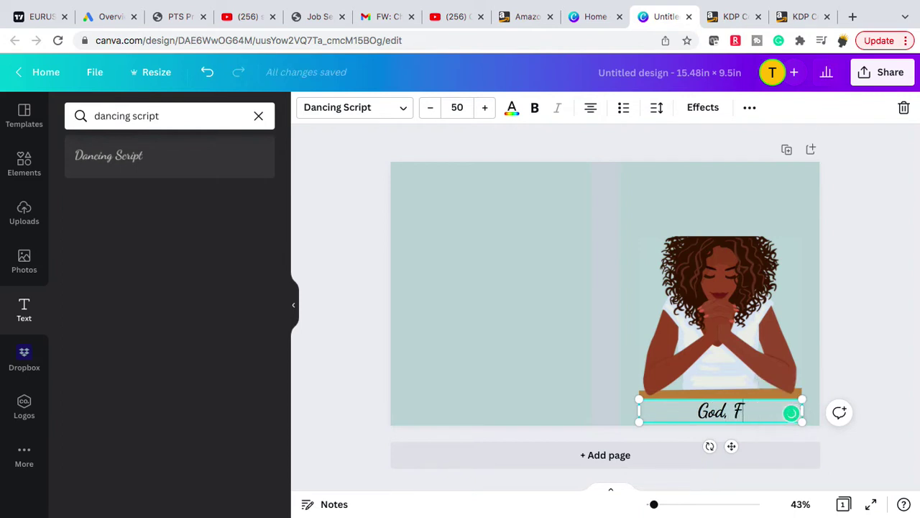
{"action": "key", "text": "BackSpace"}
{"action": "type", "text": "Gr"}
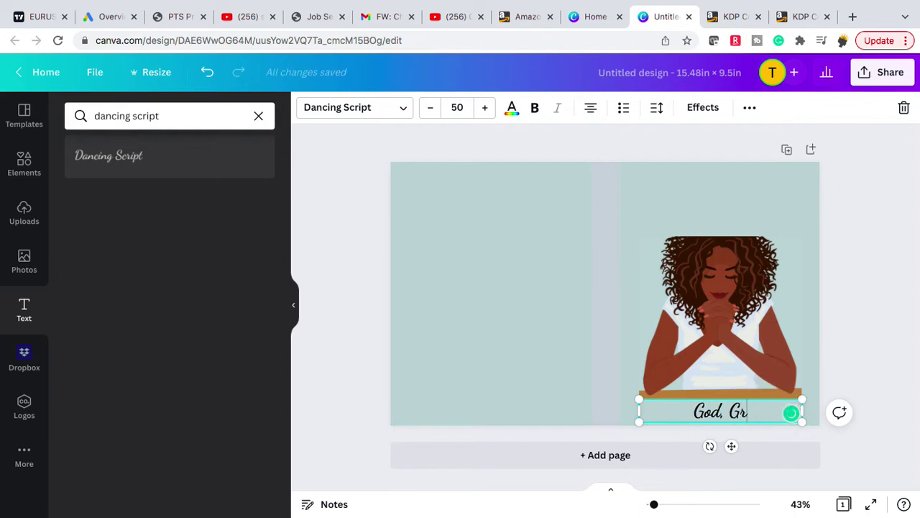
{"action": "type", "text": "ant Me a"}
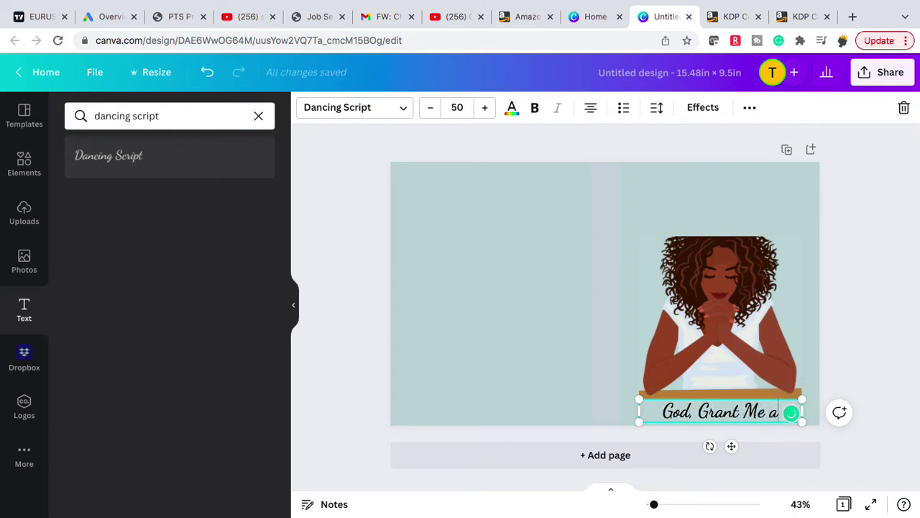
{"action": "key", "text": "BackSpace"}
{"action": "type", "text": "A"}
{"action": "key", "text": "BackSpace"}
{"action": "type", "text": "A Hea"}
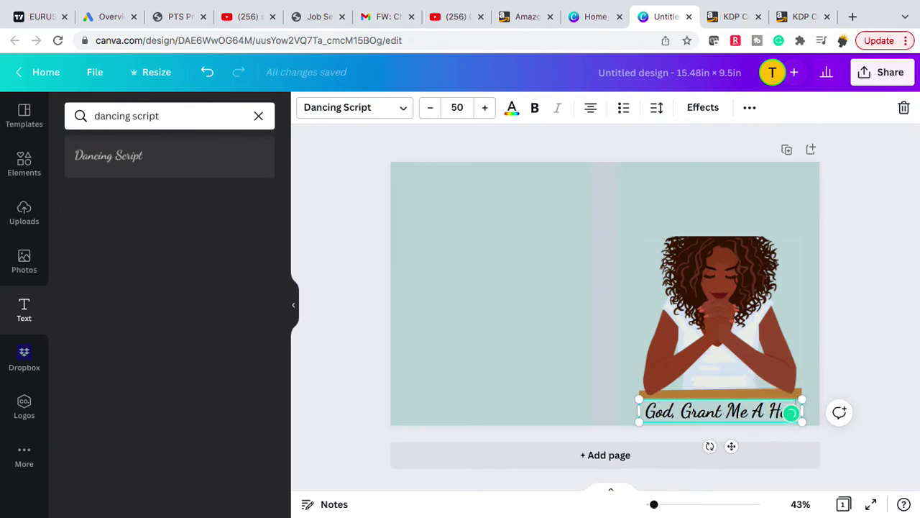
{"action": "type", "text": "rt"}
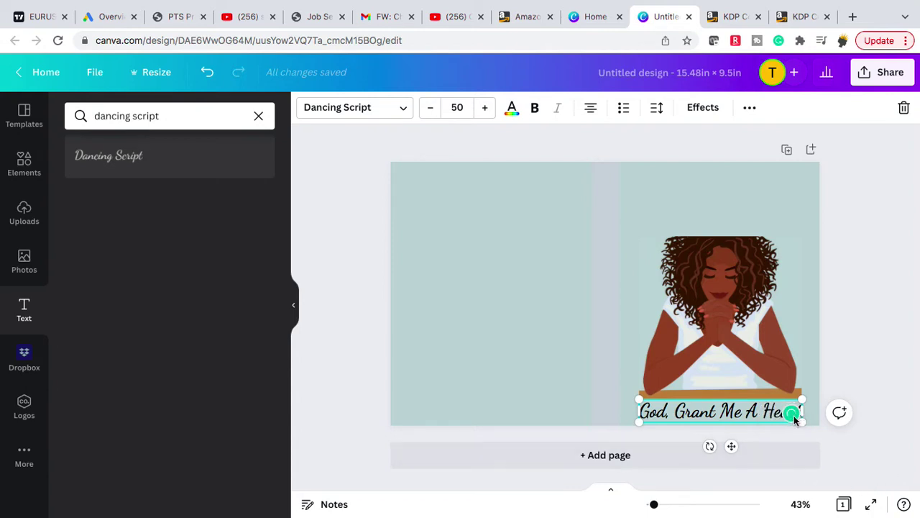
{"action": "mouse_move", "coordinate": [795, 422]}
{"action": "left_click", "coordinate": [740, 440]}
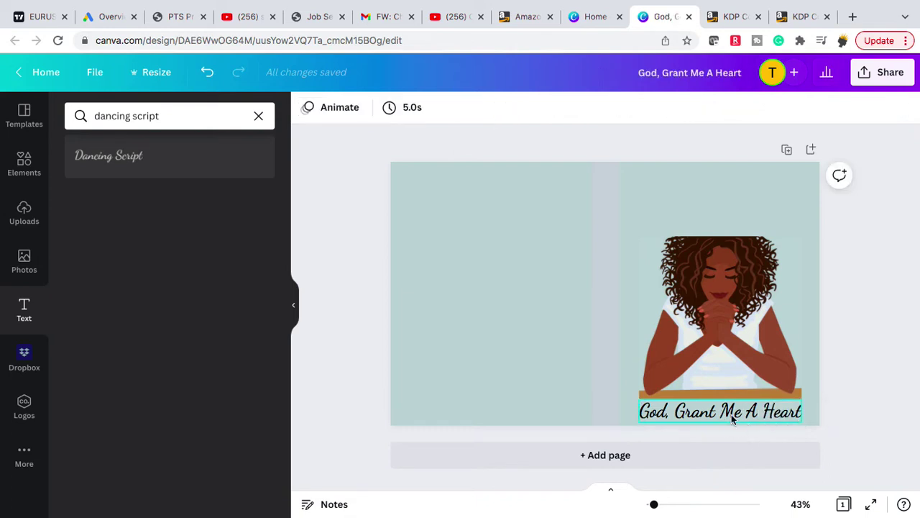
Move the title above the woman's head and append 'That Seeks You Above All Else'
{"action": "left_click_drag", "start_coordinate": [727, 417], "coordinate": [719, 195]}
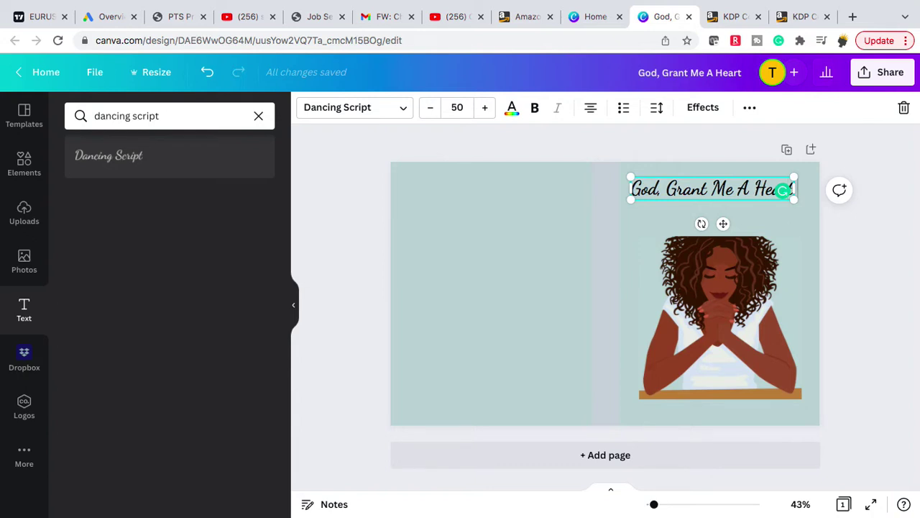
{"action": "type", "text": "that"}
{"action": "key", "text": "BackSpace"}
{"action": "key", "text": "BackSpace"}
{"action": "key", "text": "BackSpace"}
{"action": "key", "text": "BackSpace"}
{"action": "type", "text": "That S"}
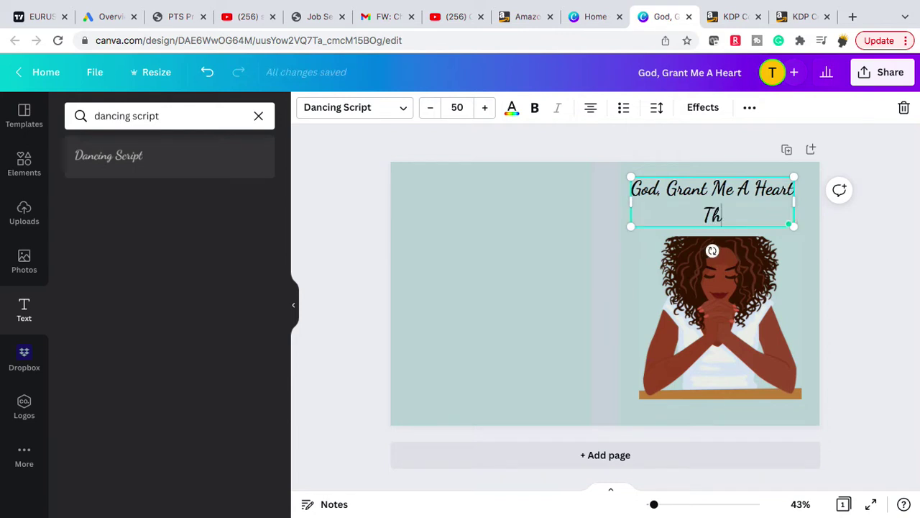
{"action": "type", "text": "eeks You"}
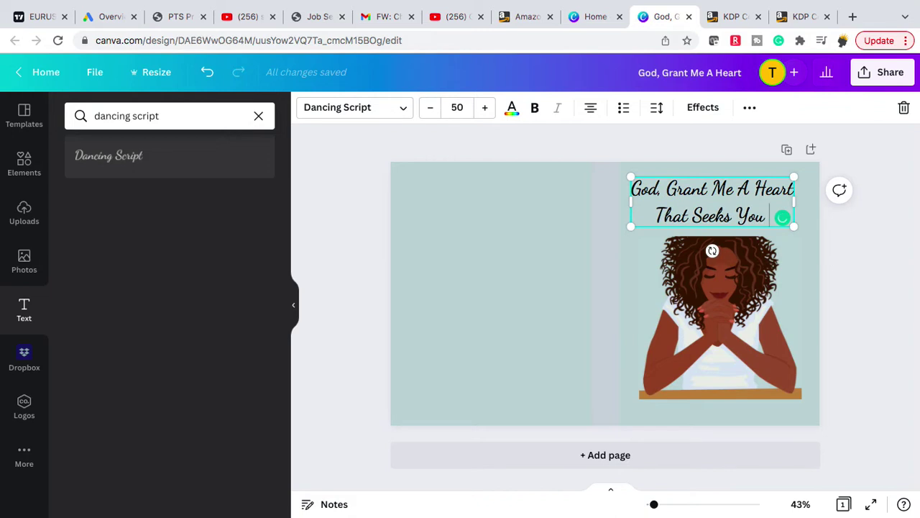
{"action": "type", "text": " Above"}
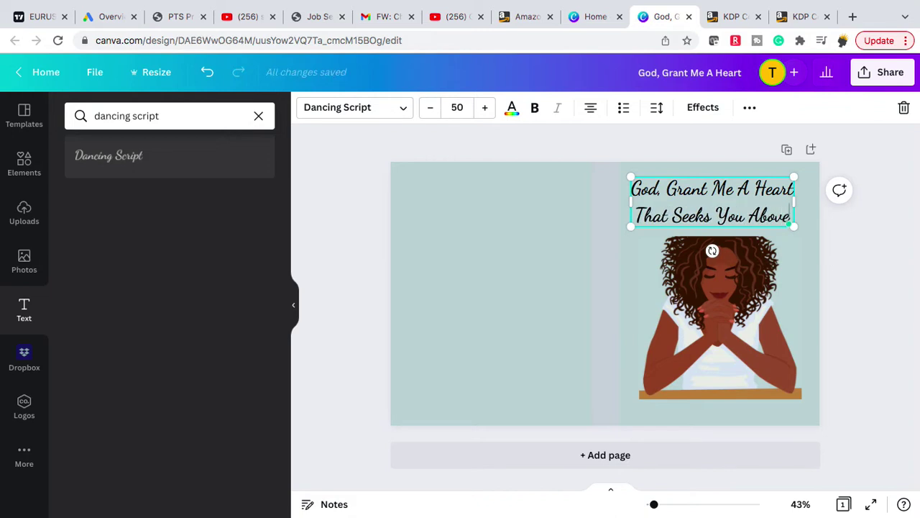
{"action": "type", "text": " All E"}
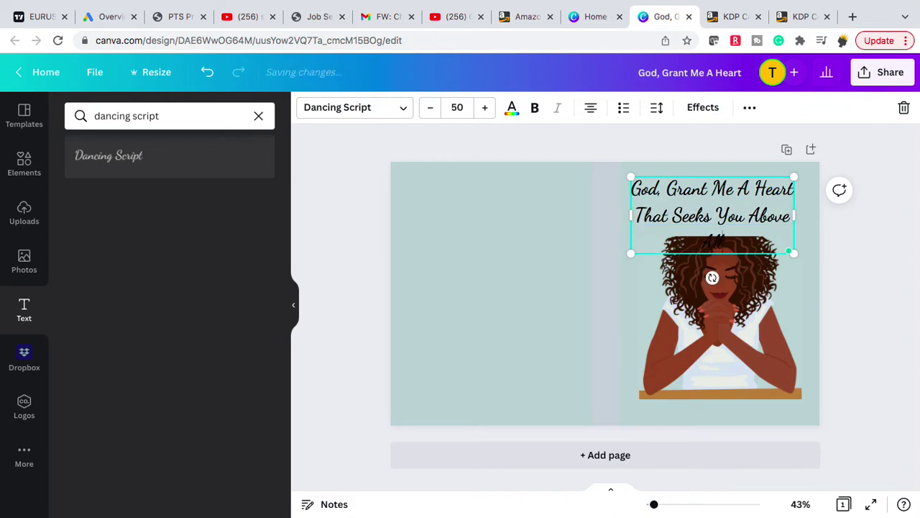
{"action": "type", "text": "lse"}
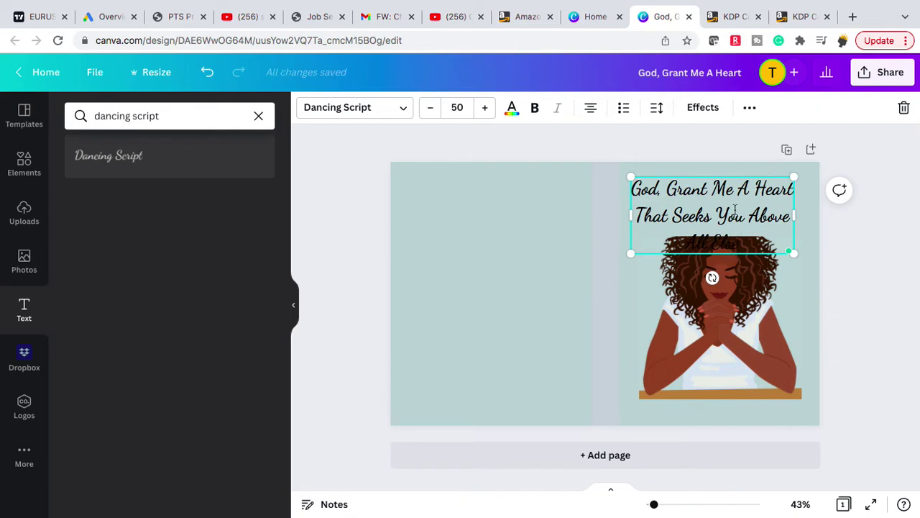
Centre the three-line title above the praying woman, fine-tuning both at 53% zoom
{"action": "left_click", "coordinate": [870, 254]}
{"action": "left_click", "coordinate": [722, 210]}
{"action": "left_click_drag", "start_coordinate": [722, 210], "coordinate": [735, 199]}
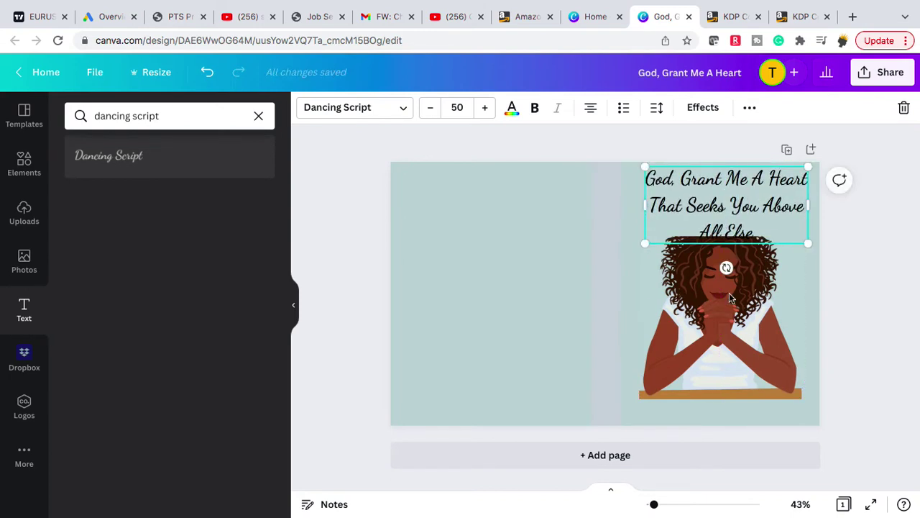
{"action": "left_click", "coordinate": [773, 375]}
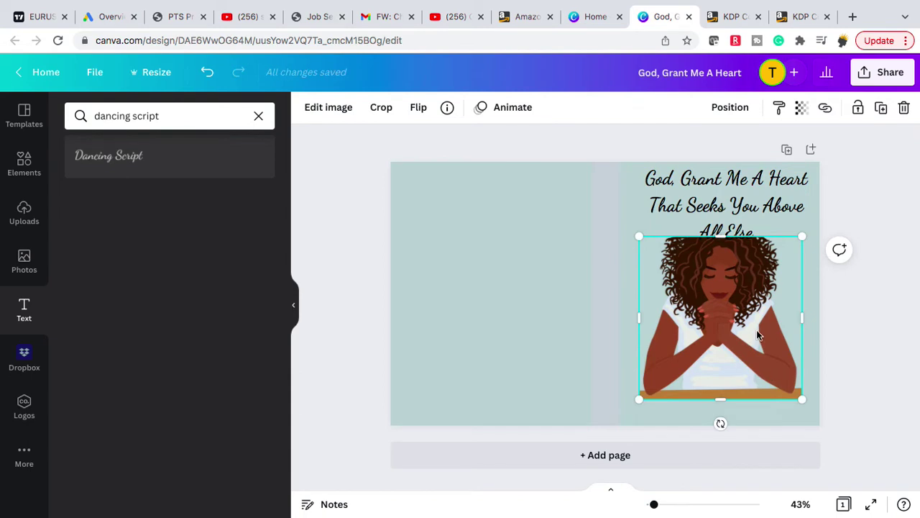
{"action": "left_click_drag", "start_coordinate": [755, 334], "coordinate": [758, 346]}
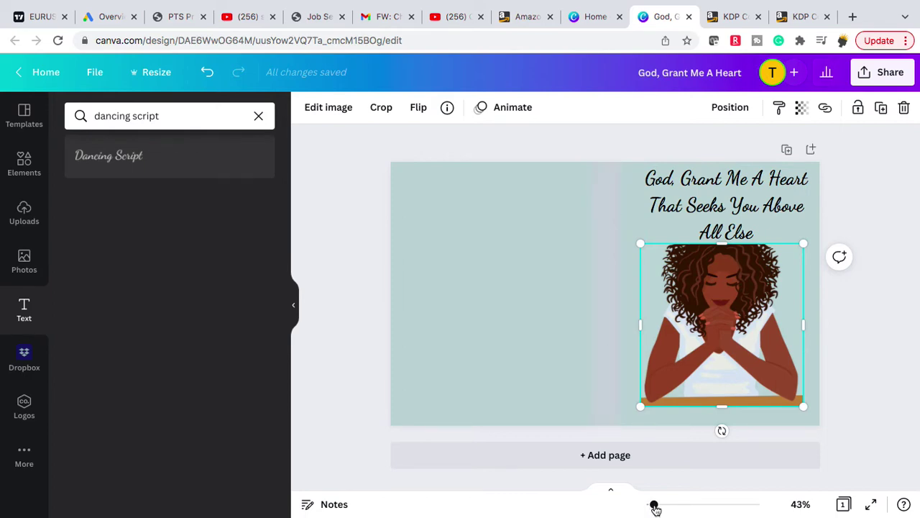
{"action": "left_click_drag", "start_coordinate": [654, 507], "coordinate": [656, 507]}
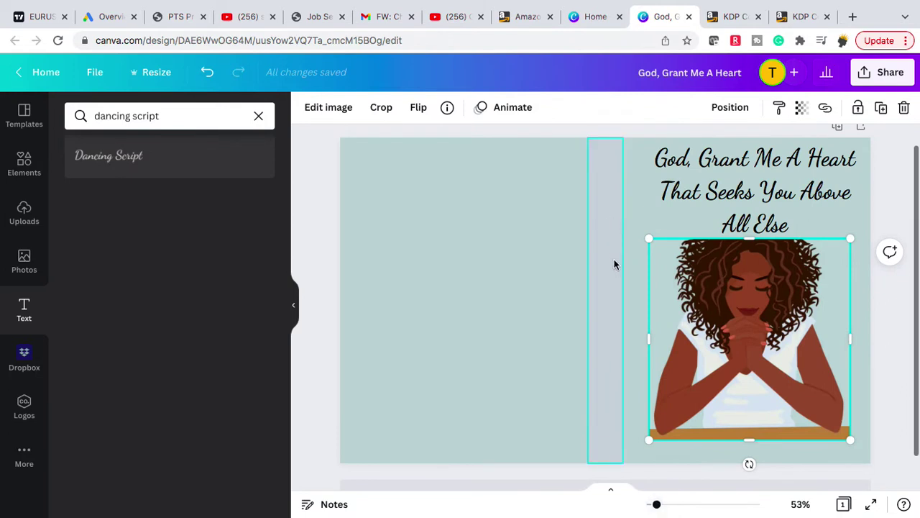
{"action": "mouse_move", "coordinate": [714, 182]}
{"action": "left_mouse_down"}
{"action": "mouse_move", "coordinate": [696, 186]}
{"action": "mouse_move", "coordinate": [707, 185]}
{"action": "left_mouse_up"}
{"action": "mouse_move", "coordinate": [755, 309]}
{"action": "left_mouse_down"}
{"action": "mouse_move", "coordinate": [746, 308]}
{"action": "mouse_move", "coordinate": [757, 310]}
{"action": "left_mouse_up"}
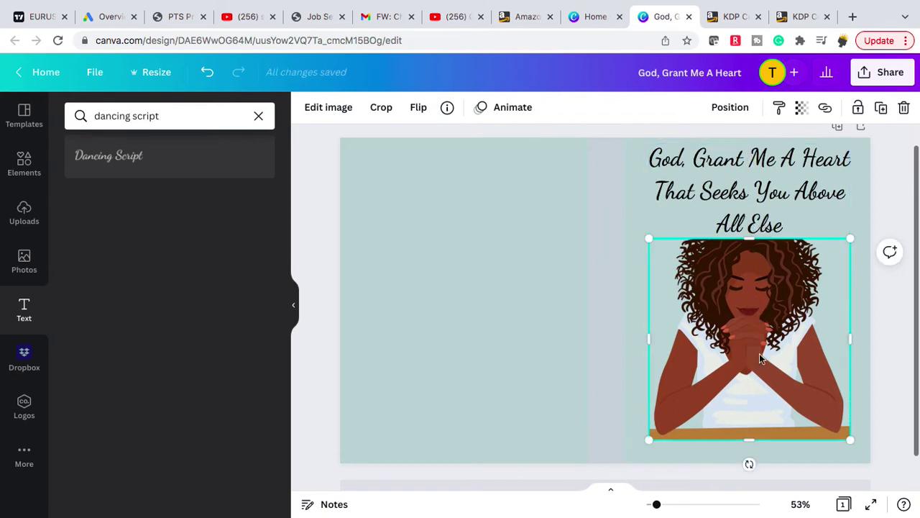
Add a body text box reading 'College Ruled Composition Notebook'
{"action": "left_click", "coordinate": [728, 453]}
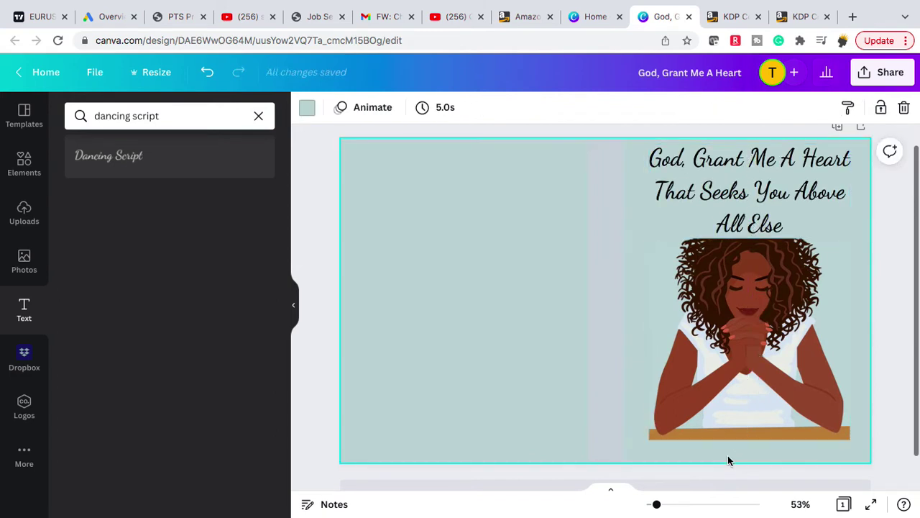
{"action": "left_click", "coordinate": [29, 326]}
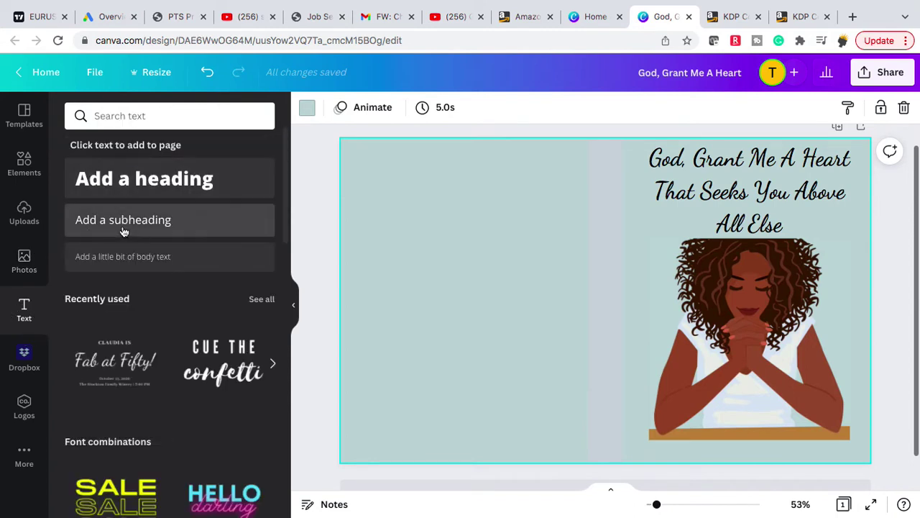
{"action": "left_click", "coordinate": [123, 232]}
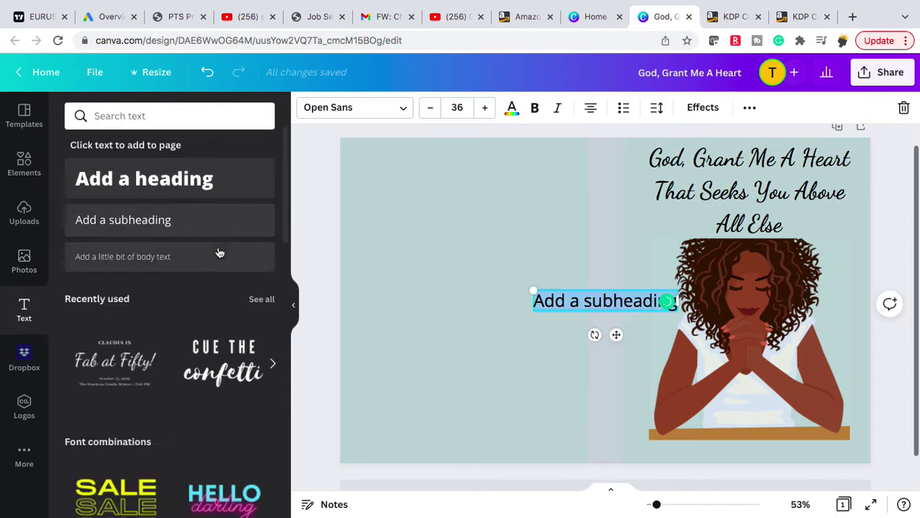
{"action": "left_click", "coordinate": [912, 115]}
{"action": "left_click", "coordinate": [165, 258]}
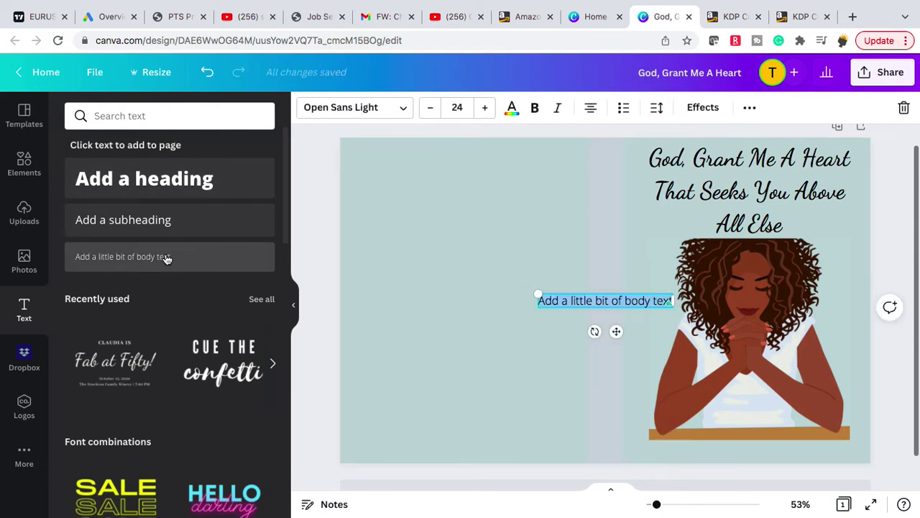
{"action": "type", "text": "Ca"}
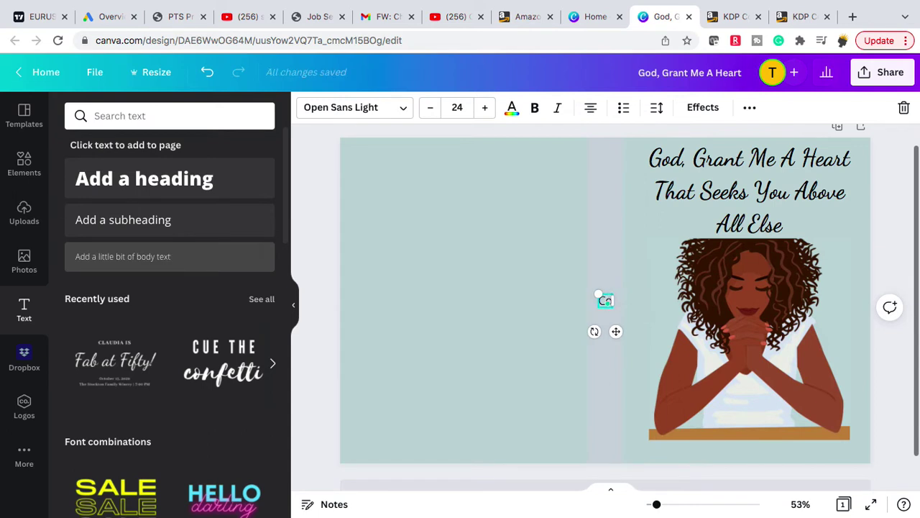
{"action": "type", "text": "llege Ruled Compos"}
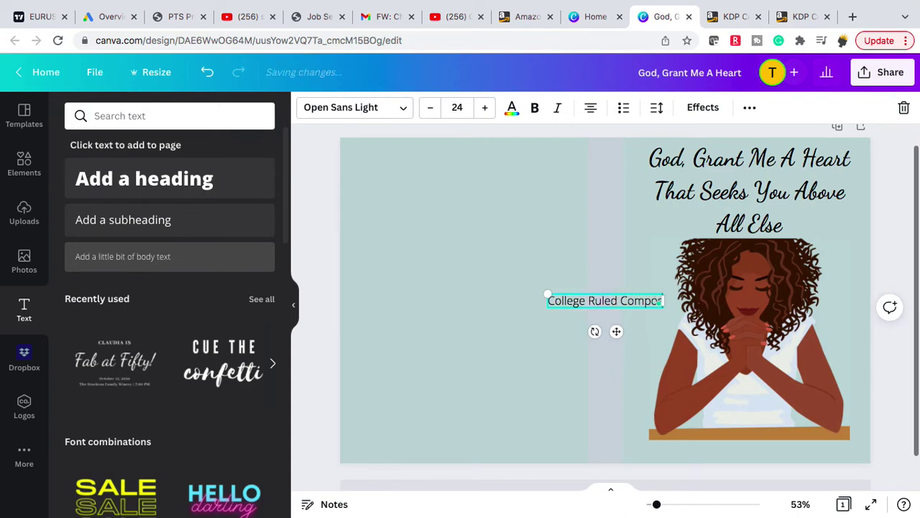
{"action": "type", "text": "ition No"}
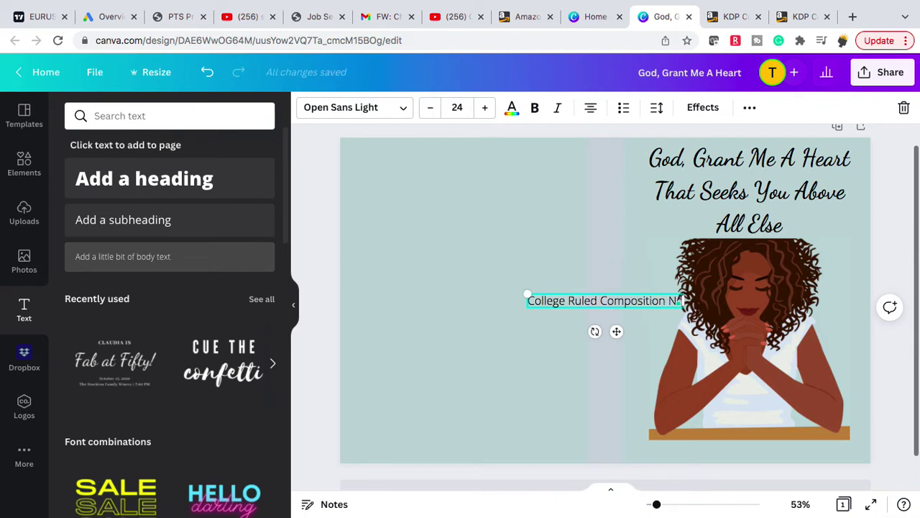
{"action": "type", "text": "tebo"}
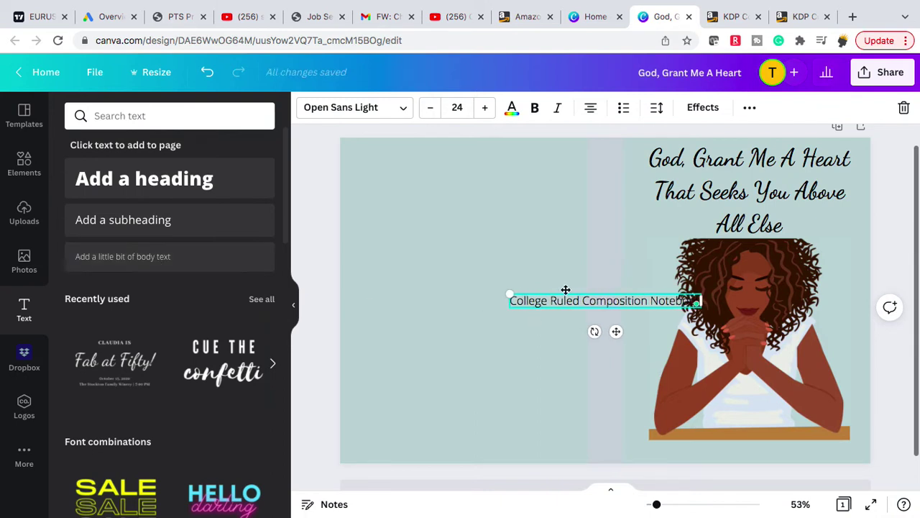
Move the subtitle to sit beneath the praying woman illustration
{"action": "left_click", "coordinate": [488, 324]}
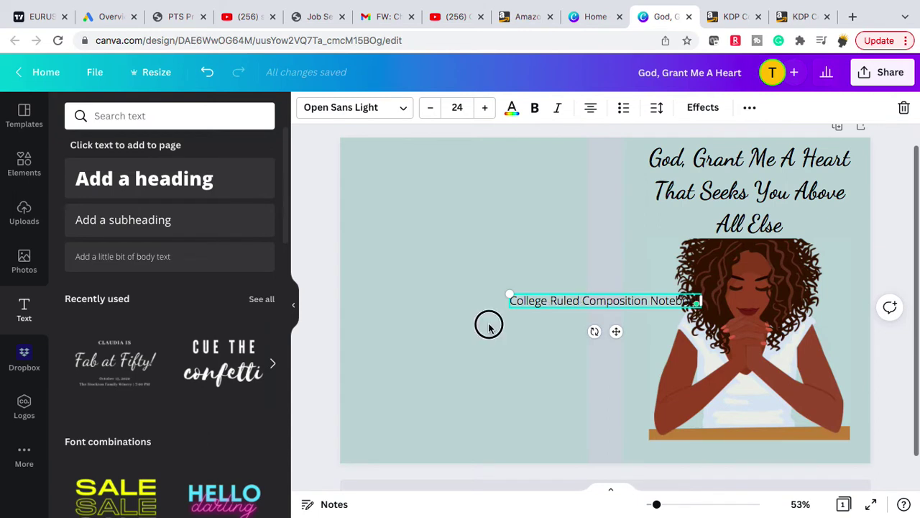
{"action": "left_click", "coordinate": [579, 301]}
{"action": "left_click_drag", "start_coordinate": [579, 300], "coordinate": [723, 451]}
{"action": "left_click", "coordinate": [476, 359]}
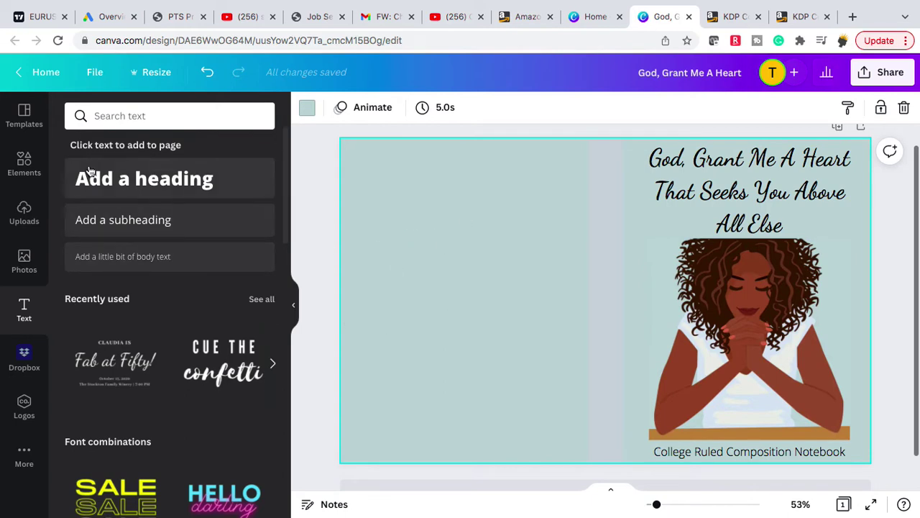
Find the crown-of-thorns cross under 'cross' in Elements and place it left of the spine
{"action": "left_click", "coordinate": [24, 157]}
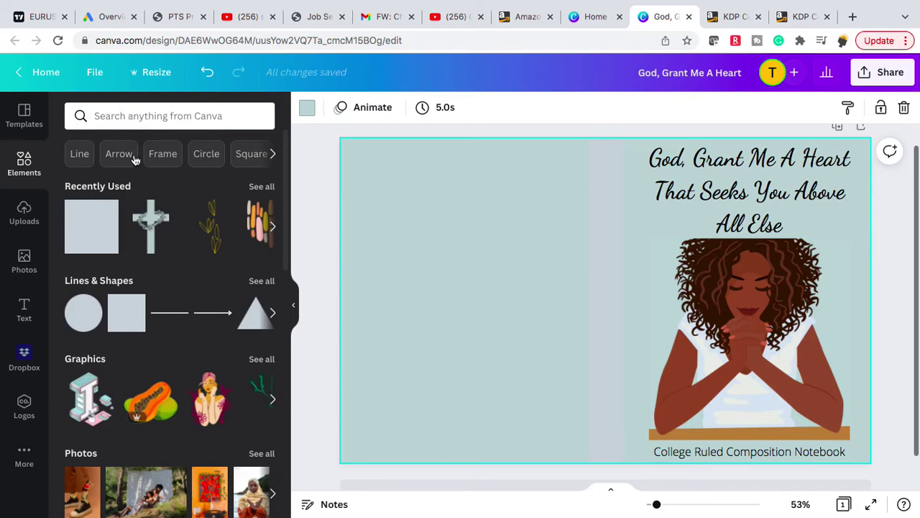
{"action": "left_click", "coordinate": [183, 113]}
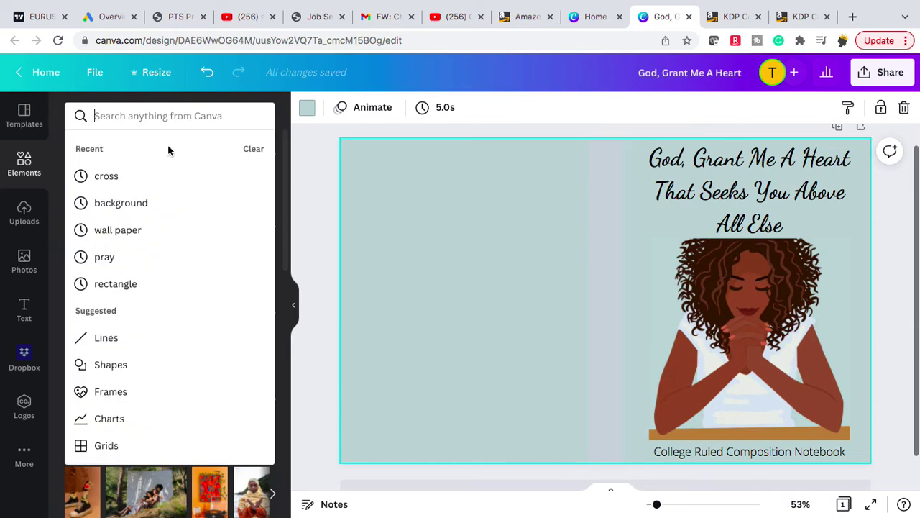
{"action": "left_click", "coordinate": [144, 182]}
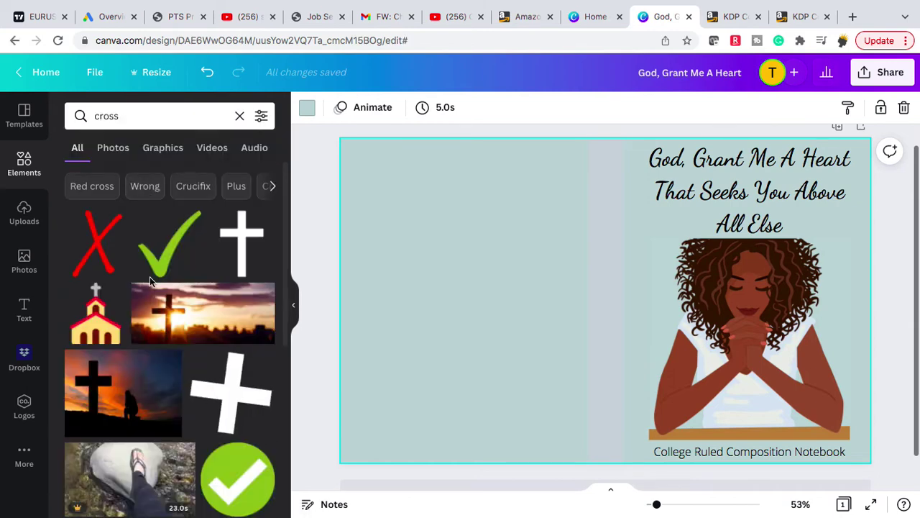
{"action": "scroll", "coordinate": [151, 280], "scroll_direction": "down", "scroll_amount": 10}
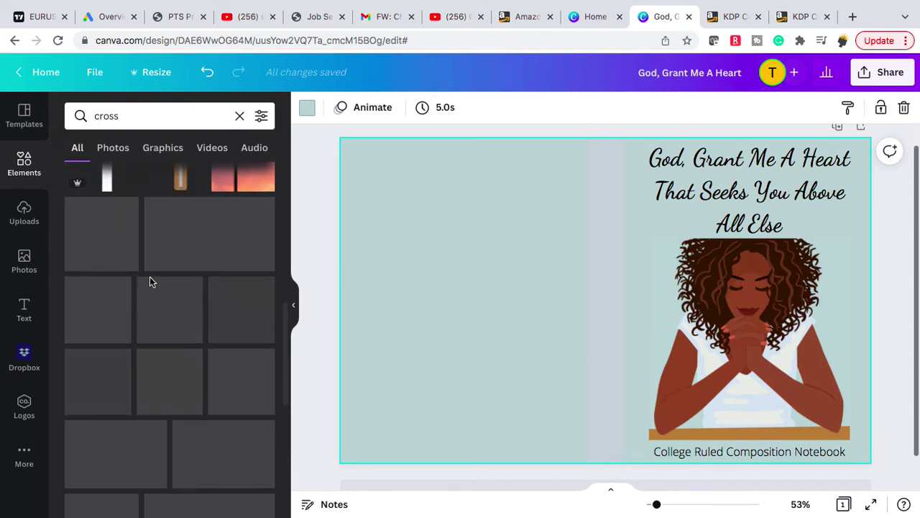
{"action": "scroll", "coordinate": [168, 408], "scroll_direction": "down", "scroll_amount": 1}
{"action": "left_click", "coordinate": [243, 365]}
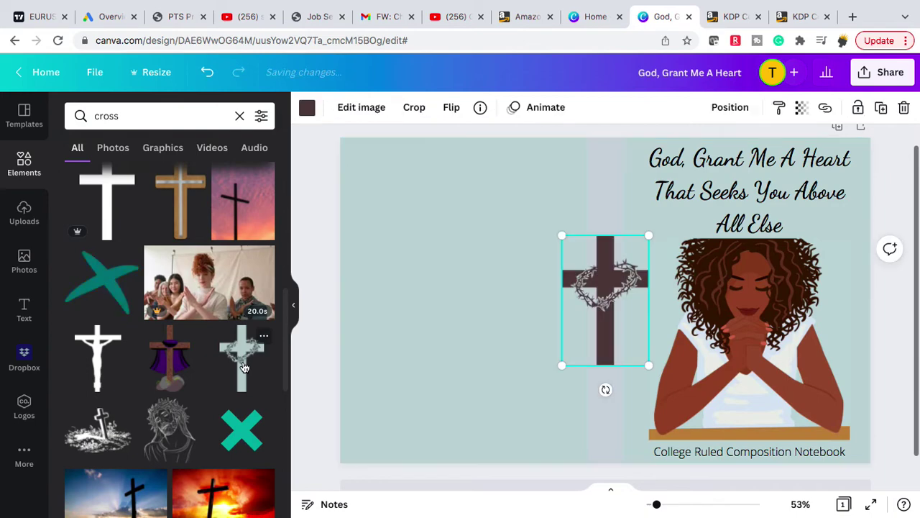
{"action": "left_click_drag", "start_coordinate": [604, 295], "coordinate": [463, 284]}
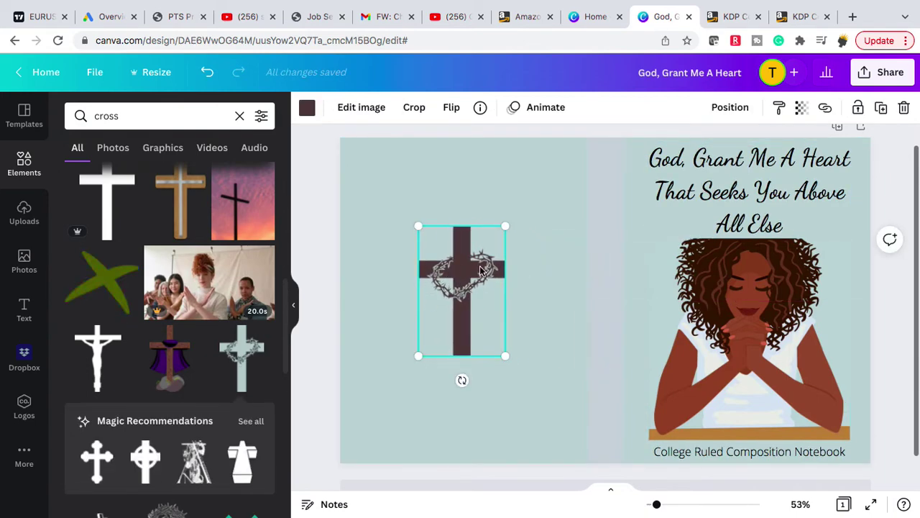
Try grey-blue, teal, light grey, light blue and royal blue swatches on the cross
{"action": "left_click", "coordinate": [309, 109]}
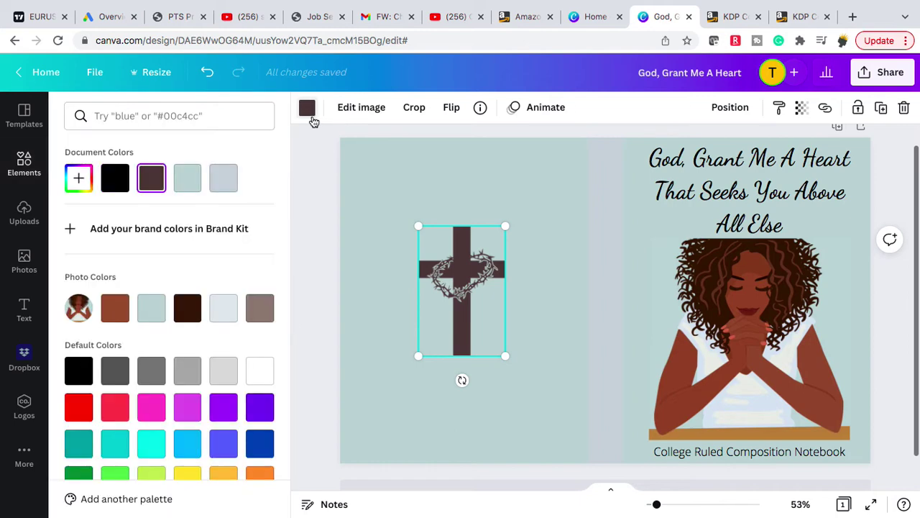
{"action": "left_click", "coordinate": [223, 185]}
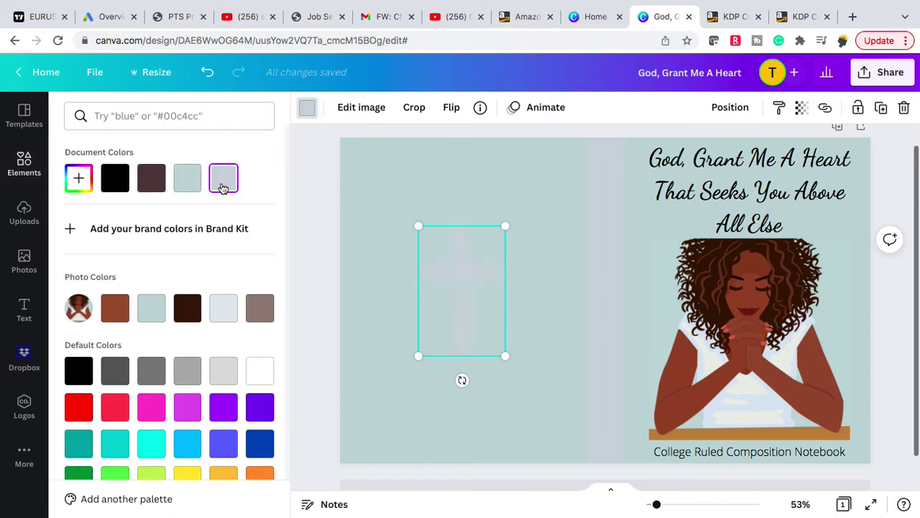
{"action": "left_click", "coordinate": [186, 186]}
{"action": "left_click", "coordinate": [156, 302]}
{"action": "scroll", "coordinate": [177, 329], "scroll_direction": "down", "scroll_amount": 1}
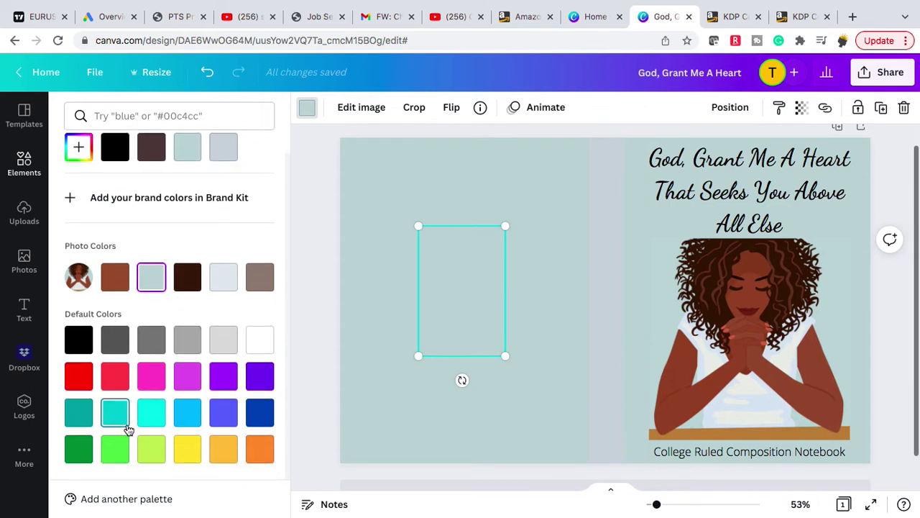
{"action": "left_click", "coordinate": [198, 347]}
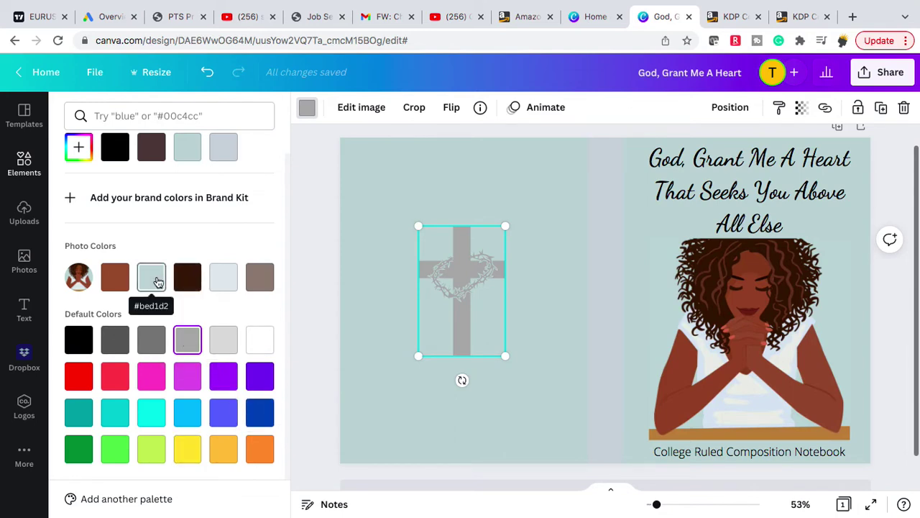
{"action": "left_click", "coordinate": [187, 155]}
{"action": "left_click", "coordinate": [224, 150]}
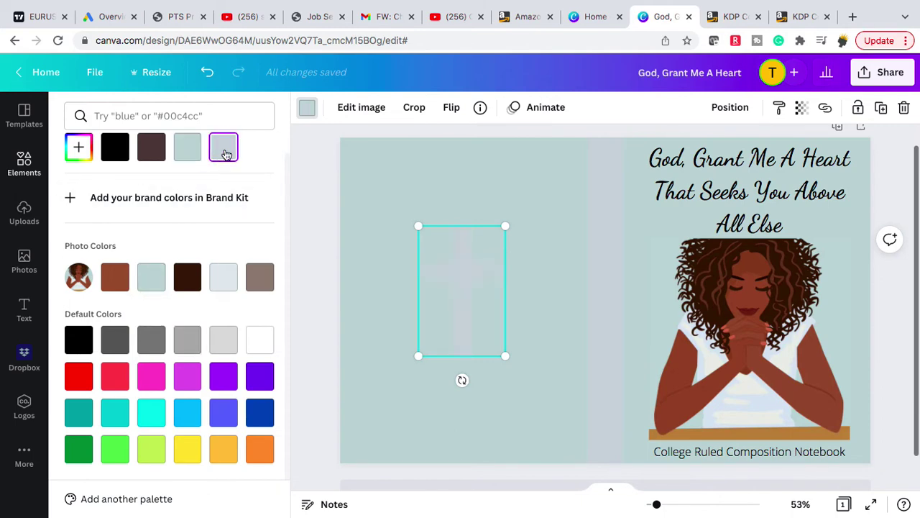
{"action": "left_click", "coordinate": [153, 277]}
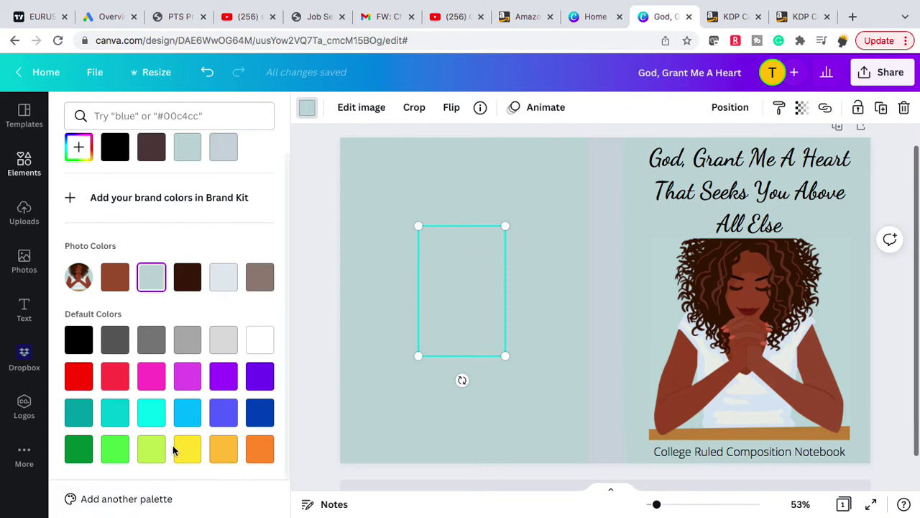
{"action": "left_click", "coordinate": [195, 420]}
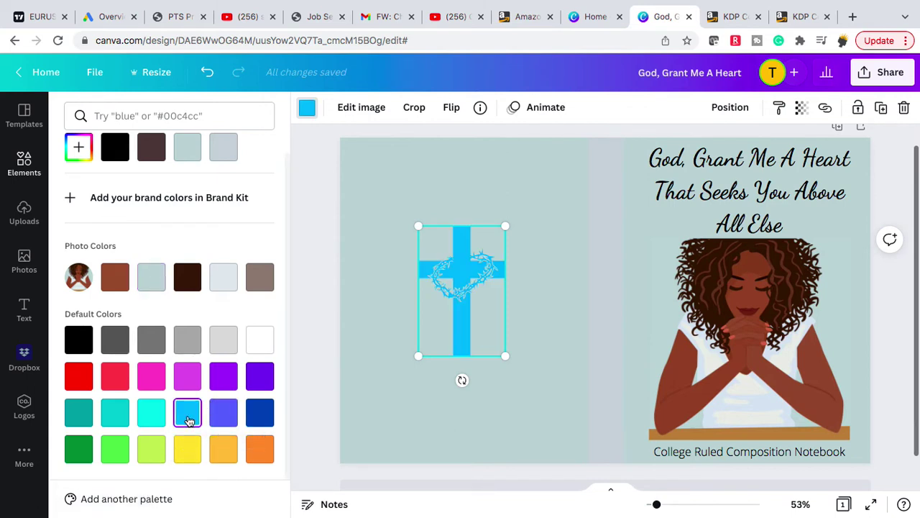
{"action": "left_click", "coordinate": [216, 422]}
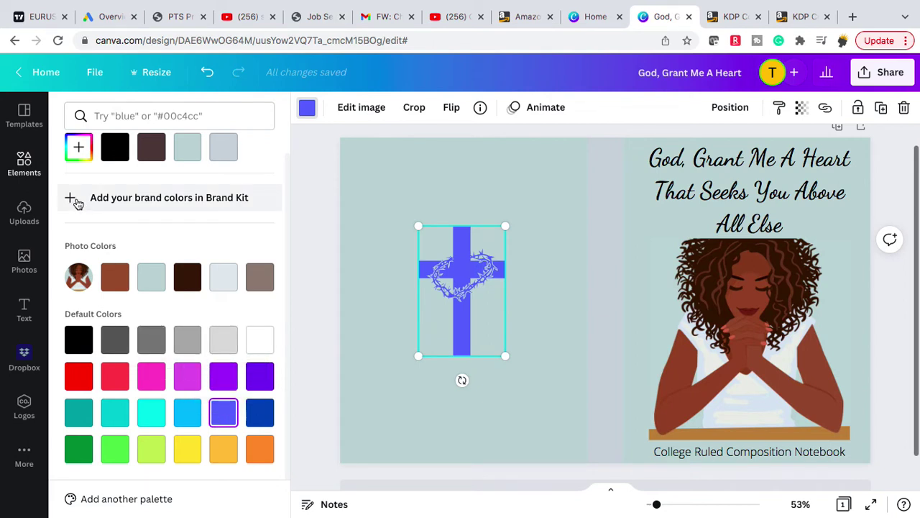
Set the cross to the custom lavender grey #939ABB
{"action": "left_click", "coordinate": [79, 148]}
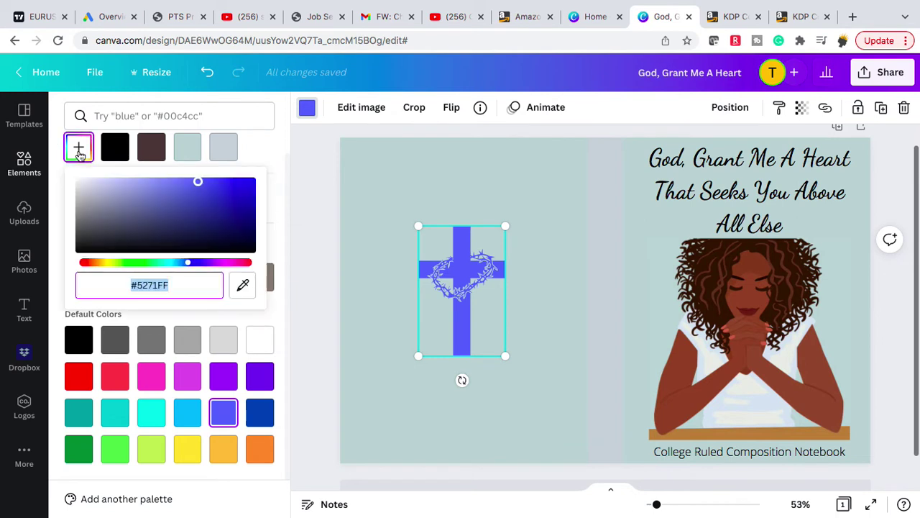
{"action": "left_click", "coordinate": [141, 189]}
{"action": "mouse_move", "coordinate": [124, 192]}
{"action": "left_mouse_down"}
{"action": "mouse_move", "coordinate": [103, 196]}
{"action": "mouse_move", "coordinate": [108, 219]}
{"action": "mouse_move", "coordinate": [121, 198]}
{"action": "mouse_move", "coordinate": [107, 199]}
{"action": "mouse_move", "coordinate": [108, 210]}
{"action": "mouse_move", "coordinate": [122, 208]}
{"action": "left_mouse_up"}
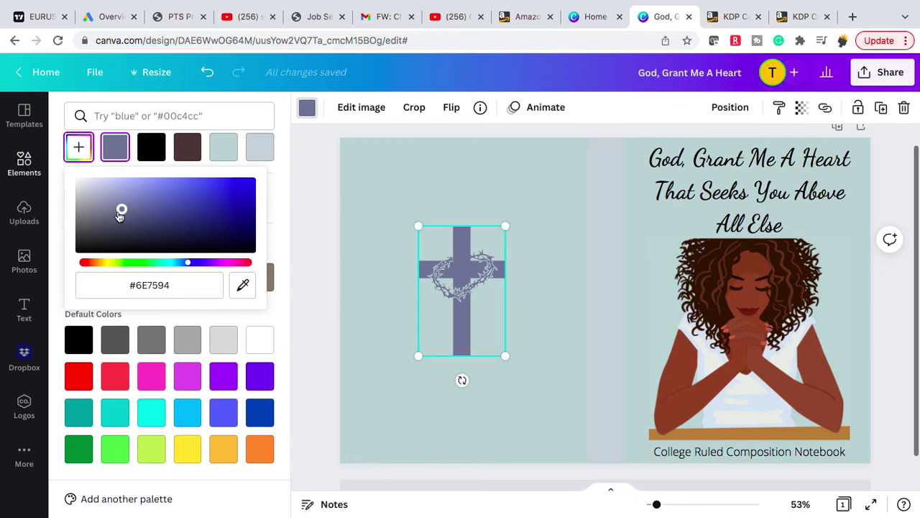
{"action": "left_click_drag", "start_coordinate": [116, 204], "coordinate": [115, 202]}
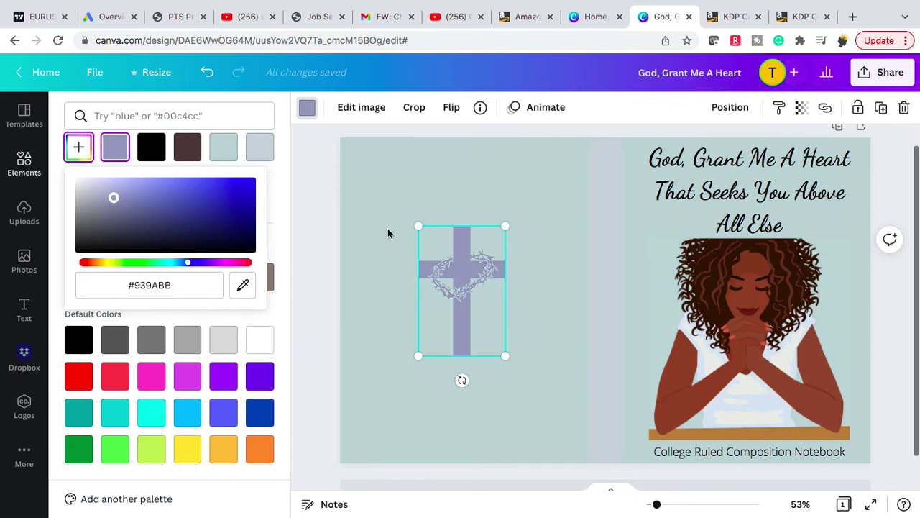
{"action": "key", "text": "Escape"}
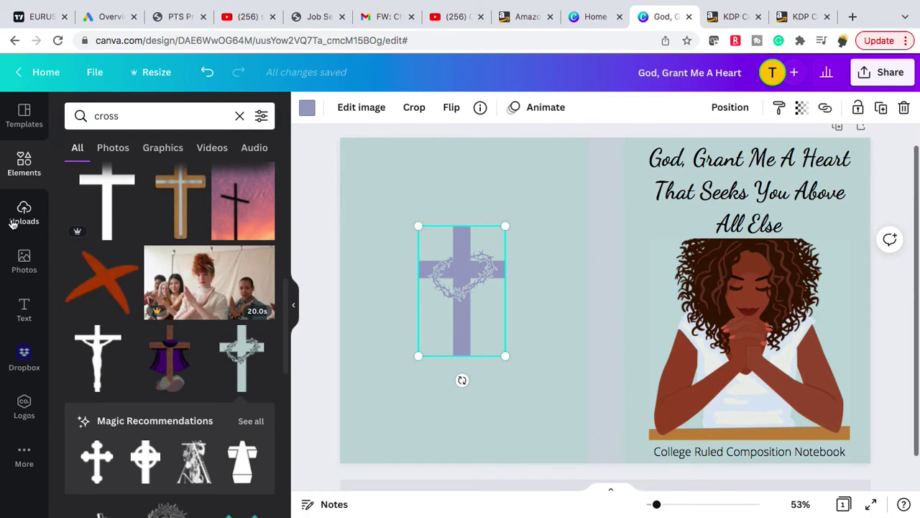
Add the yellow leaf sprig and place it below the cross
{"action": "left_click", "coordinate": [34, 164]}
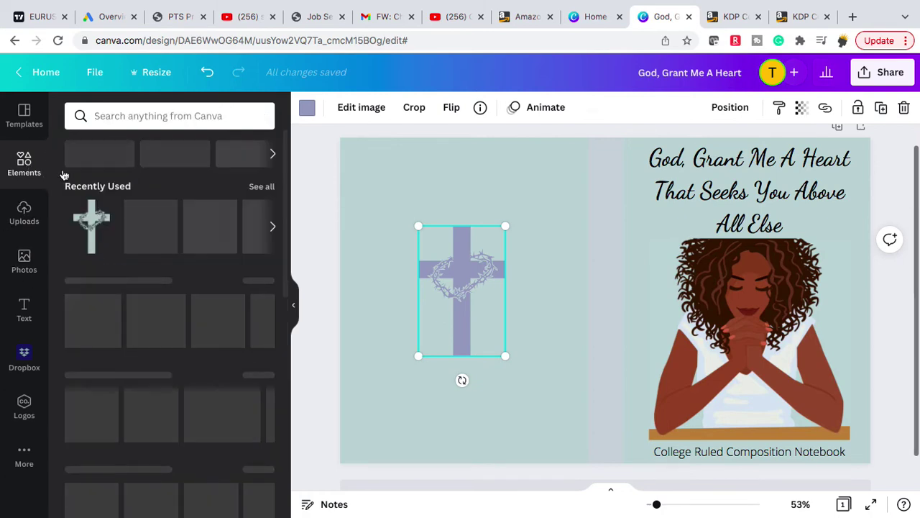
{"action": "left_click", "coordinate": [213, 122]}
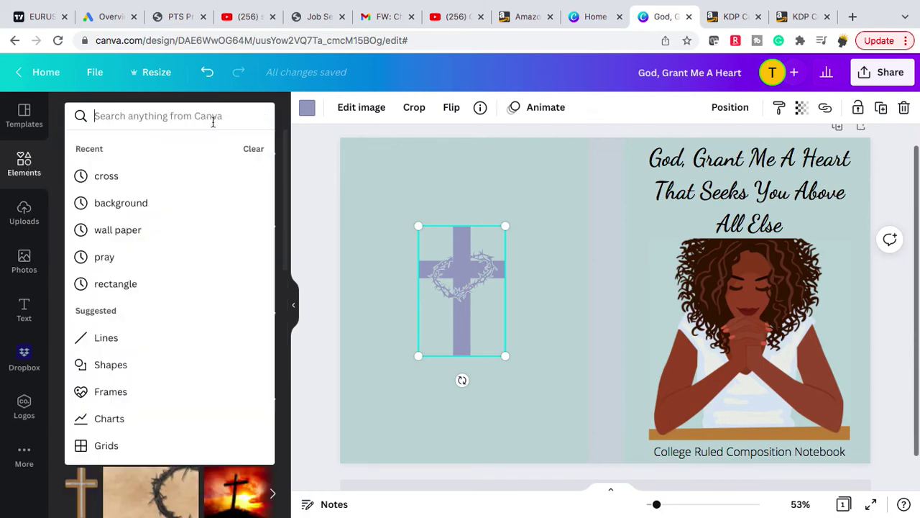
{"action": "left_click", "coordinate": [304, 147]}
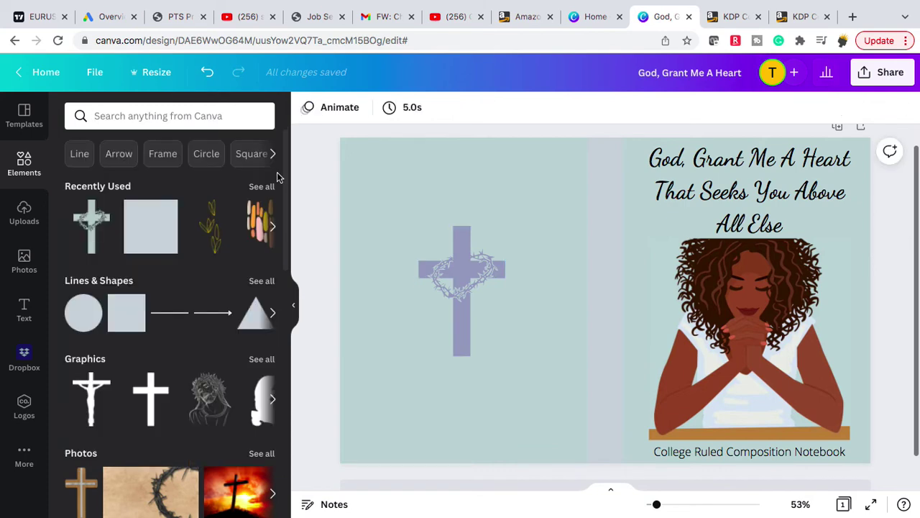
{"action": "left_click", "coordinate": [213, 232]}
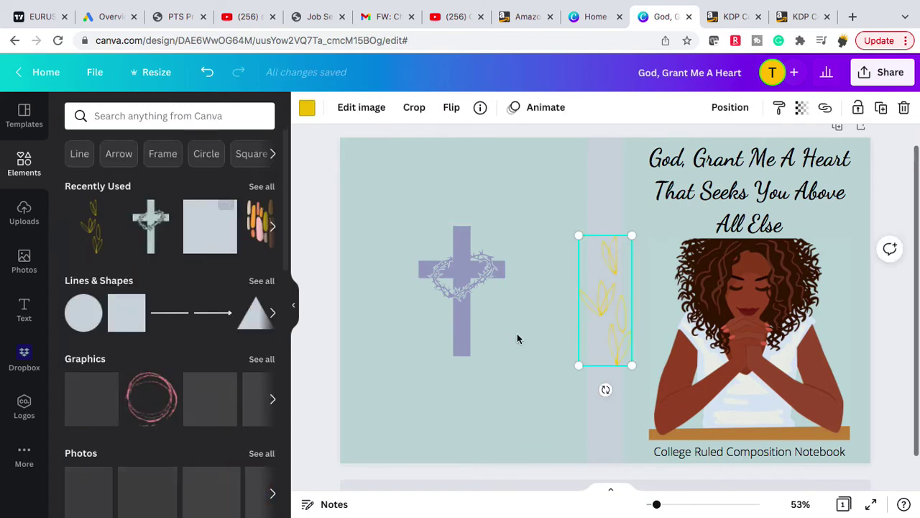
{"action": "left_click_drag", "start_coordinate": [615, 296], "coordinate": [532, 369]}
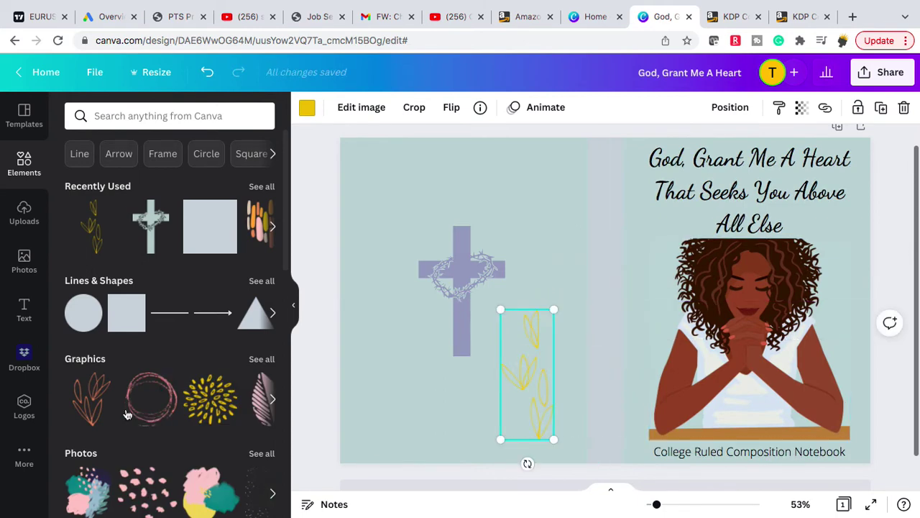
Add the pink scribbled circle to the back cover's lower-left corner
{"action": "scroll", "coordinate": [141, 413], "scroll_direction": "down", "scroll_amount": 3}
{"action": "scroll", "coordinate": [141, 413], "scroll_direction": "up", "scroll_amount": 3}
{"action": "scroll", "coordinate": [200, 443], "scroll_direction": "down", "scroll_amount": 1}
{"action": "left_click", "coordinate": [273, 475]}
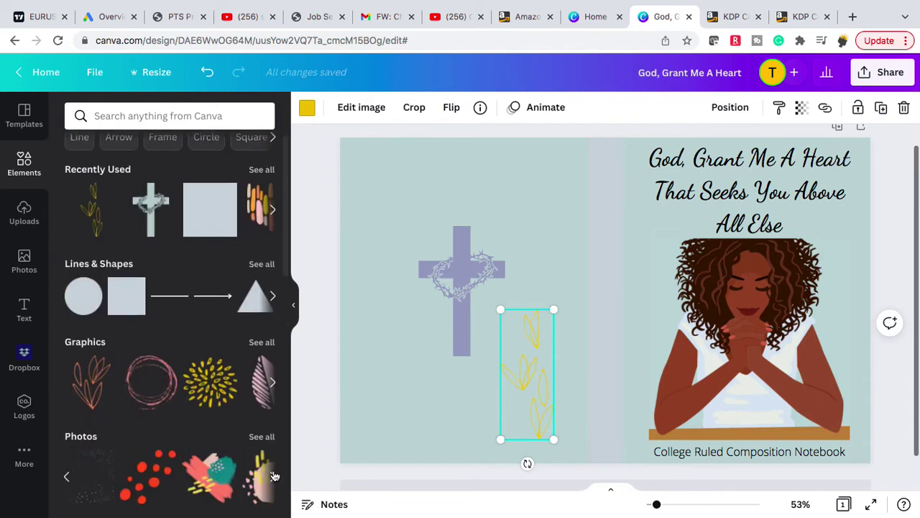
{"action": "left_click", "coordinate": [147, 397]}
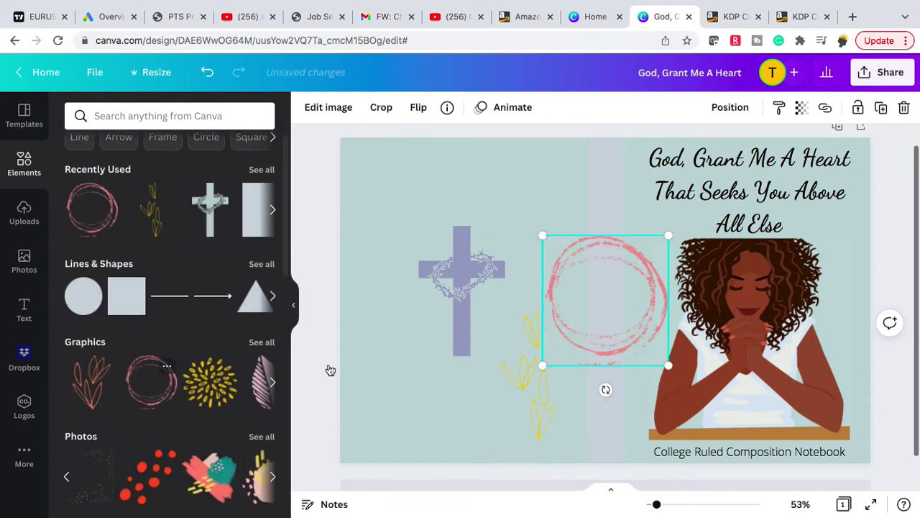
{"action": "left_click_drag", "start_coordinate": [554, 314], "coordinate": [361, 409]}
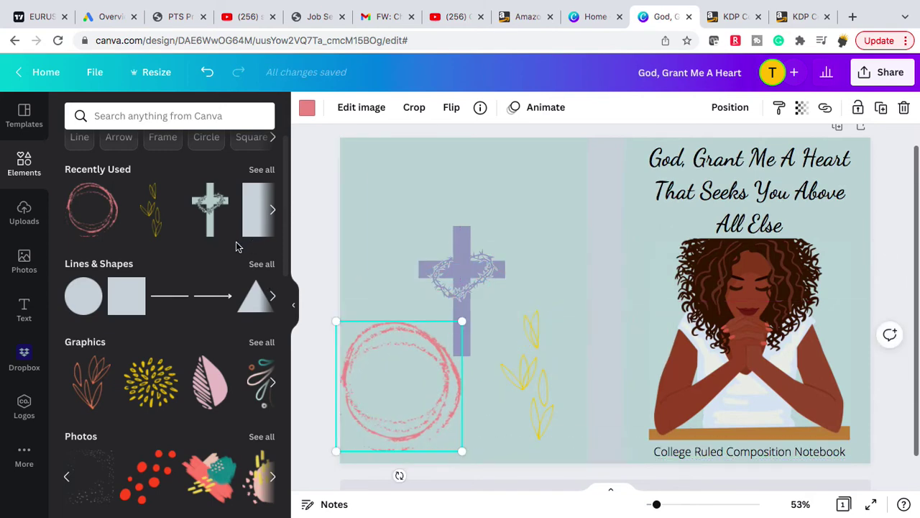
Add the dark thorn-crown cross, then delete it again
{"action": "scroll", "coordinate": [201, 246], "scroll_direction": "down", "scroll_amount": 3}
{"action": "scroll", "coordinate": [202, 246], "scroll_direction": "up", "scroll_amount": 2}
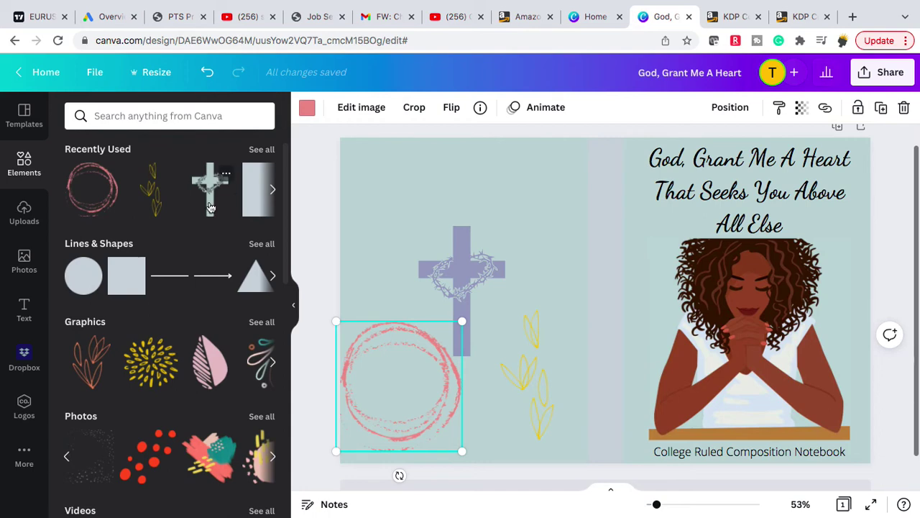
{"action": "left_click", "coordinate": [210, 207]}
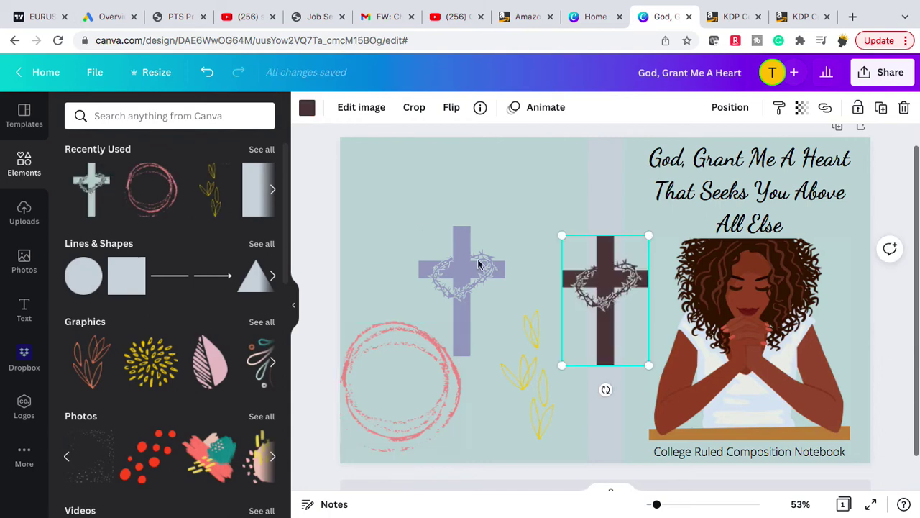
{"action": "left_click", "coordinate": [904, 107]}
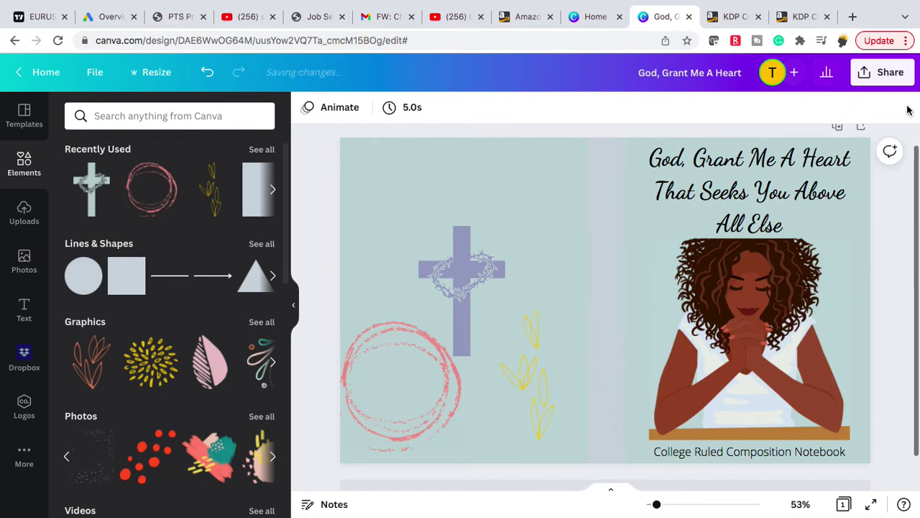
Search Elements for 'background' and try a snow-particle overlay, then delete it
{"action": "left_click", "coordinate": [168, 123]}
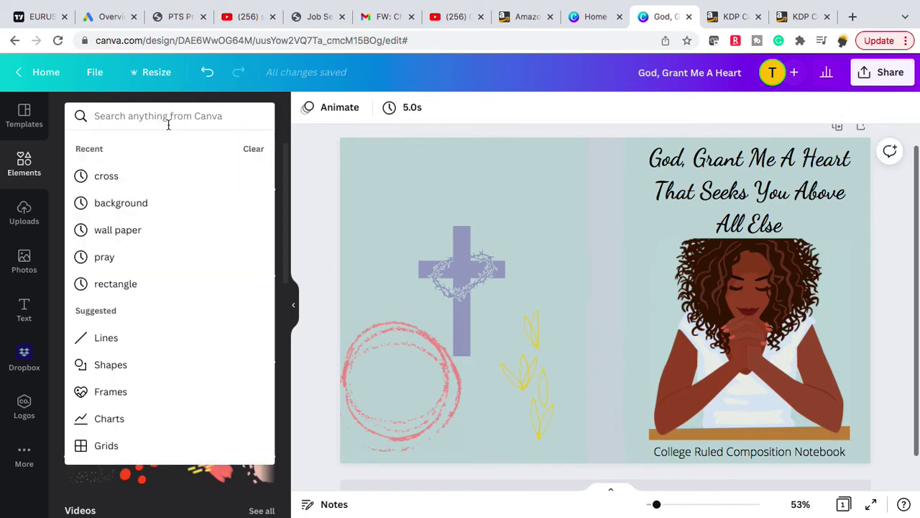
{"action": "type", "text": "back"}
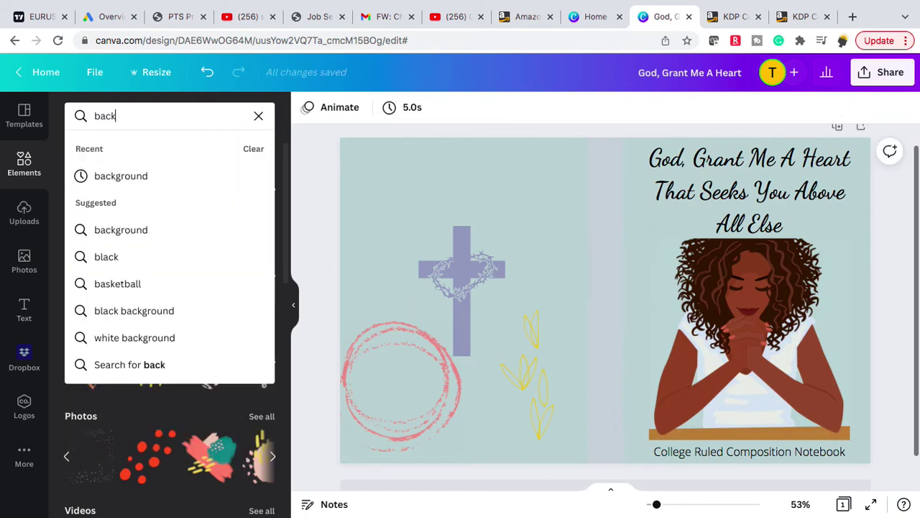
{"action": "type", "text": "g"}
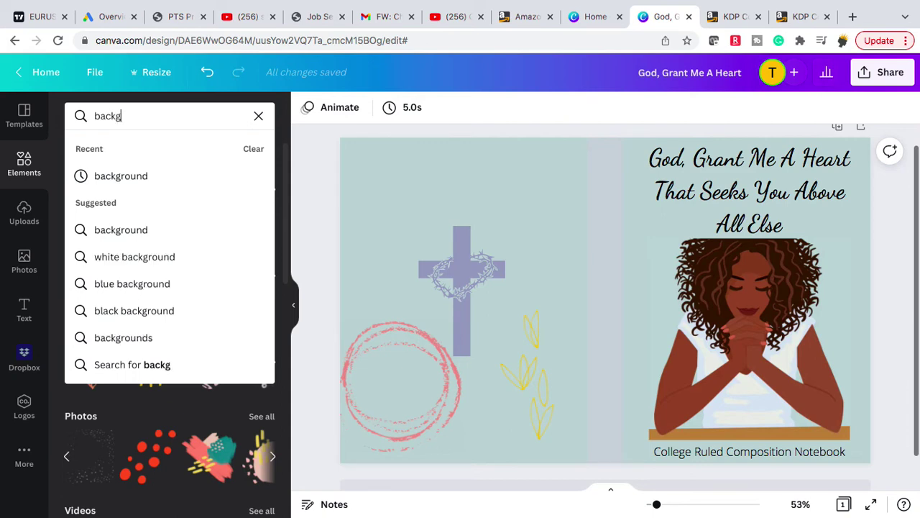
{"action": "type", "text": "round"}
{"action": "key", "text": "Return"}
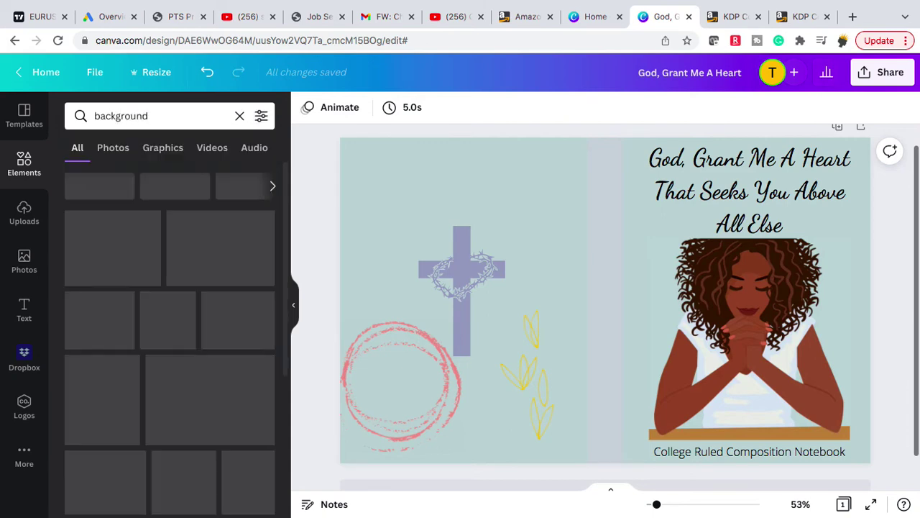
{"action": "scroll", "coordinate": [139, 299], "scroll_direction": "down", "scroll_amount": 10}
{"action": "scroll", "coordinate": [139, 300], "scroll_direction": "up", "scroll_amount": 3}
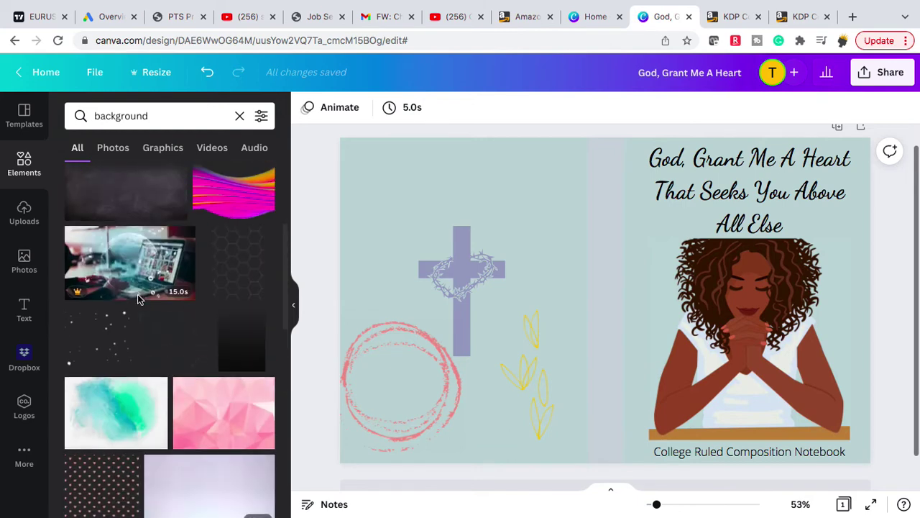
{"action": "left_click", "coordinate": [102, 357]}
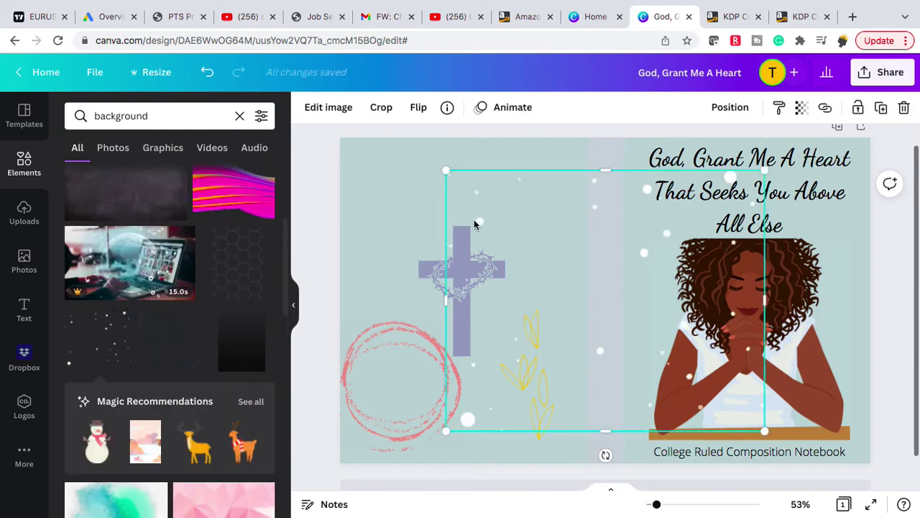
{"action": "left_click_drag", "start_coordinate": [514, 230], "coordinate": [342, 205]}
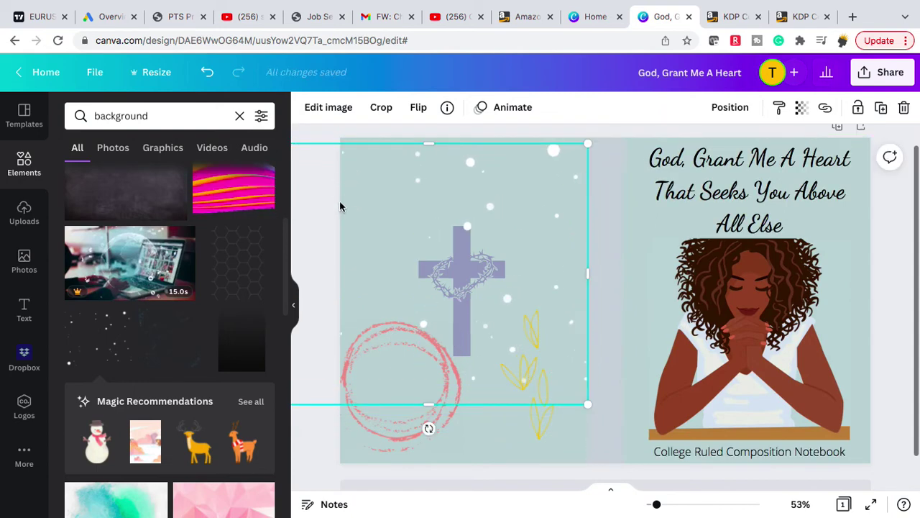
{"action": "left_click", "coordinate": [902, 108]}
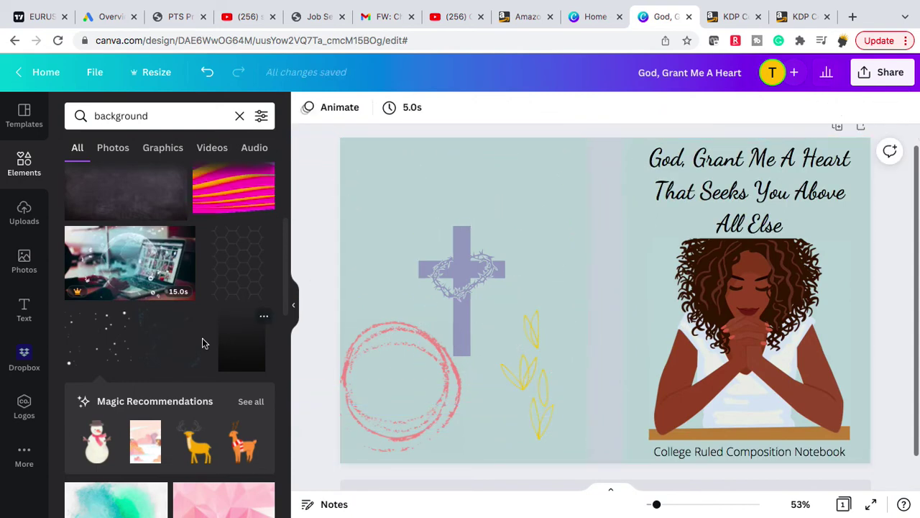
Stretch the speckle texture over the whole back cover and send it to the back
{"action": "left_click", "coordinate": [199, 346]}
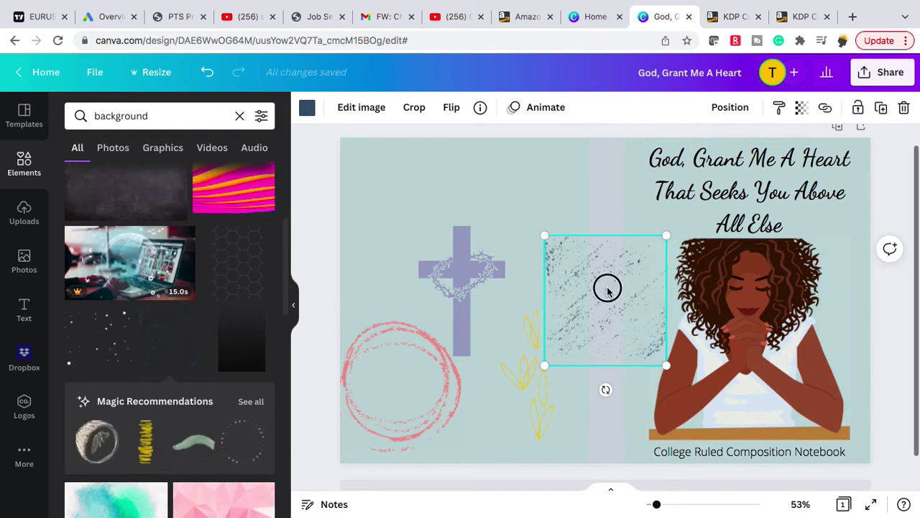
{"action": "left_click_drag", "start_coordinate": [608, 288], "coordinate": [529, 191]}
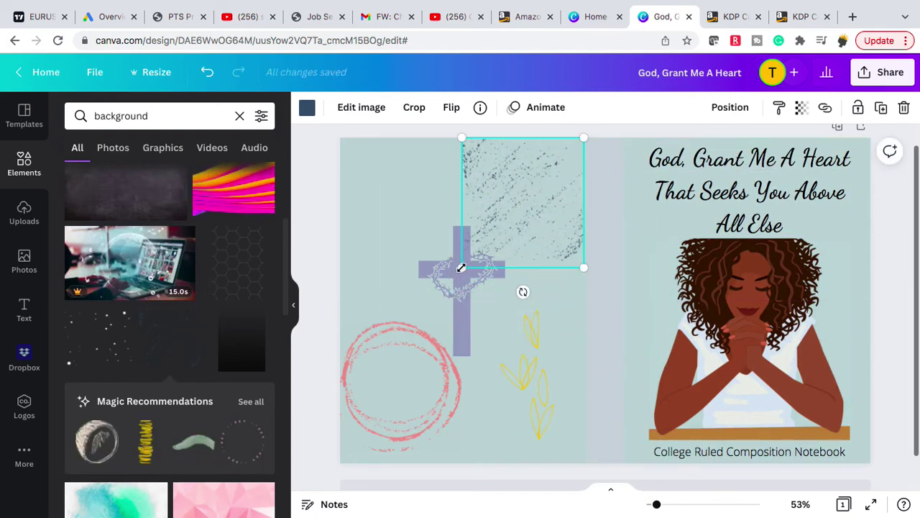
{"action": "left_click_drag", "start_coordinate": [462, 268], "coordinate": [389, 511]}
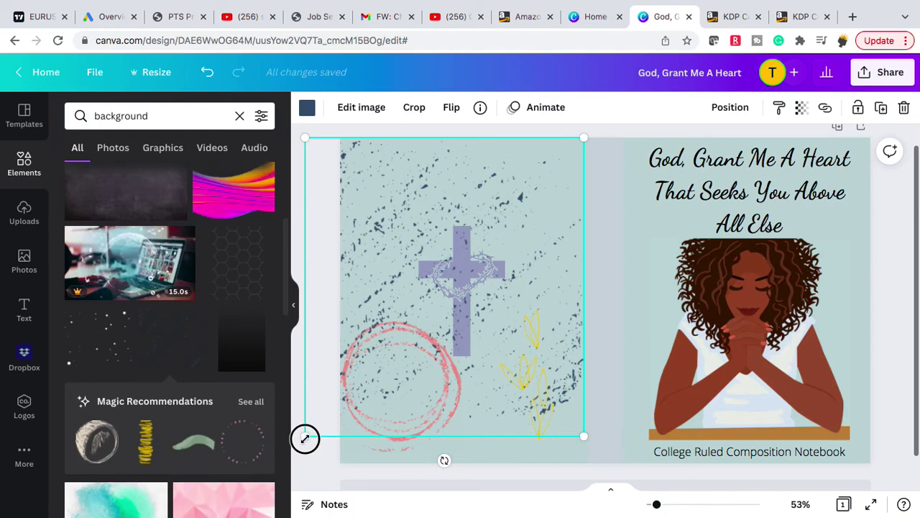
{"action": "left_click_drag", "start_coordinate": [305, 437], "coordinate": [305, 500]}
{"action": "left_click", "coordinate": [740, 107]}
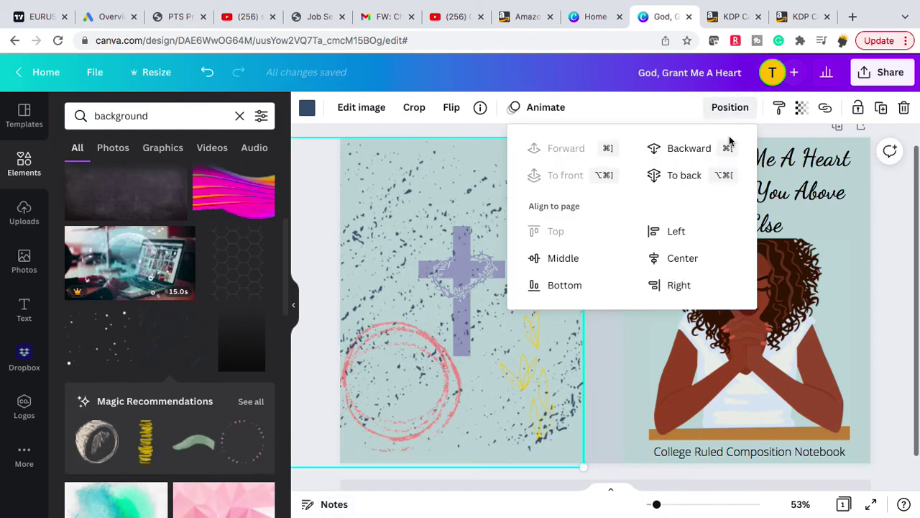
{"action": "left_click", "coordinate": [688, 148]}
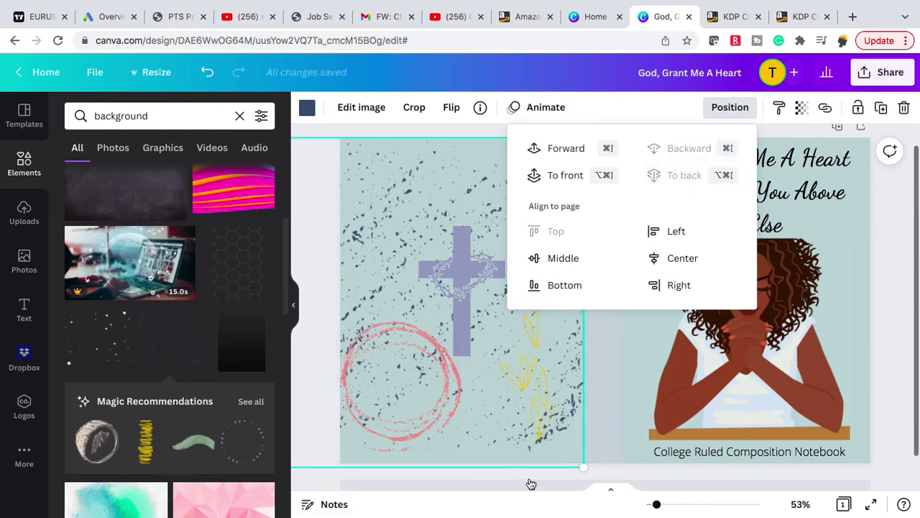
Enlarge the lavender cross and the yellow leaf sprig
{"action": "left_click", "coordinate": [310, 484]}
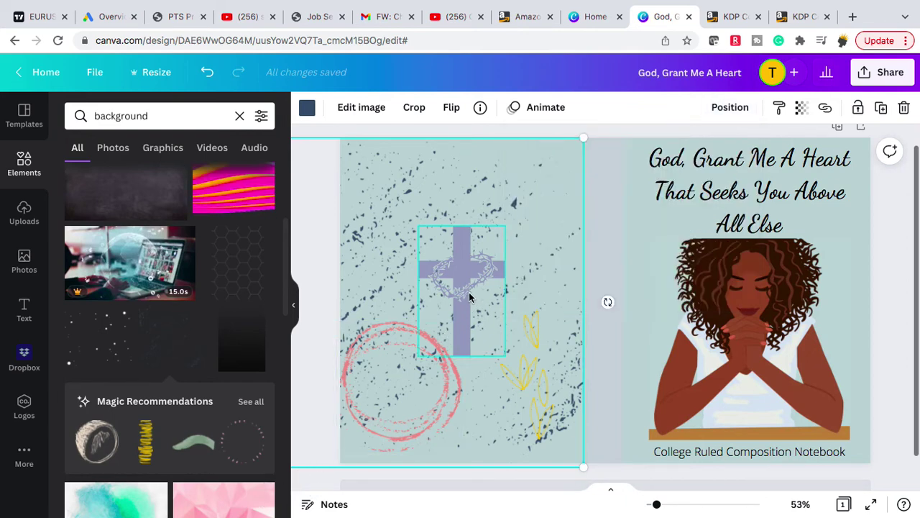
{"action": "left_click", "coordinate": [439, 246]}
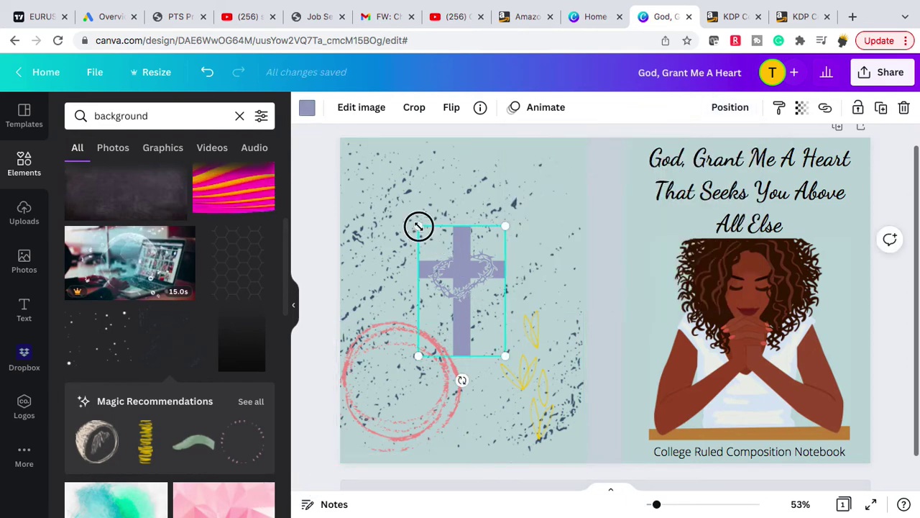
{"action": "left_click_drag", "start_coordinate": [418, 225], "coordinate": [407, 210]}
{"action": "left_click_drag", "start_coordinate": [463, 266], "coordinate": [468, 265]}
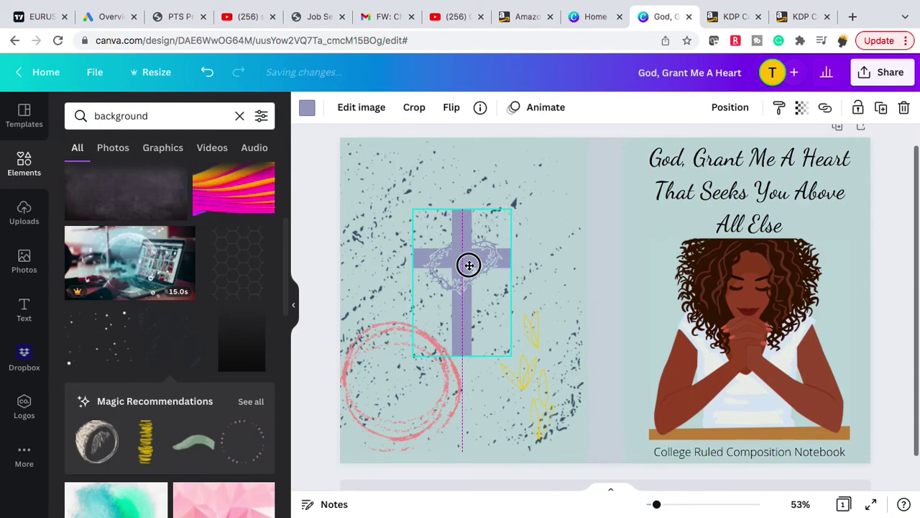
{"action": "left_click", "coordinate": [529, 348]}
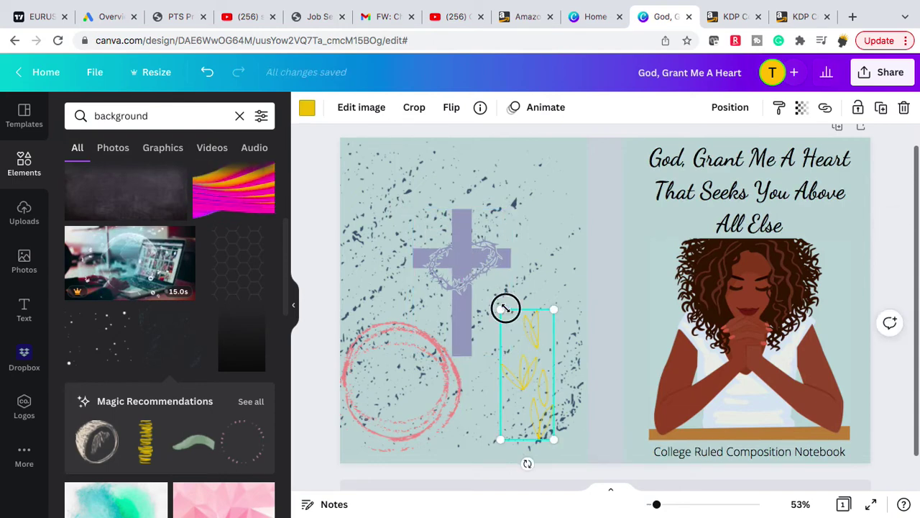
{"action": "left_click_drag", "start_coordinate": [506, 308], "coordinate": [494, 292]}
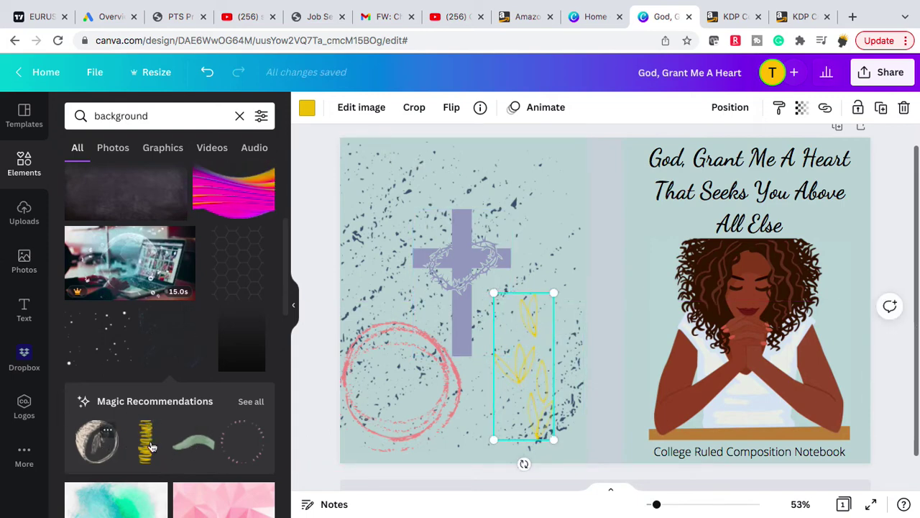
Place a pale pink accent at the back cover's top-left, shrunk to about 2.9 × 3
{"action": "scroll", "coordinate": [158, 453], "scroll_direction": "down", "scroll_amount": 2}
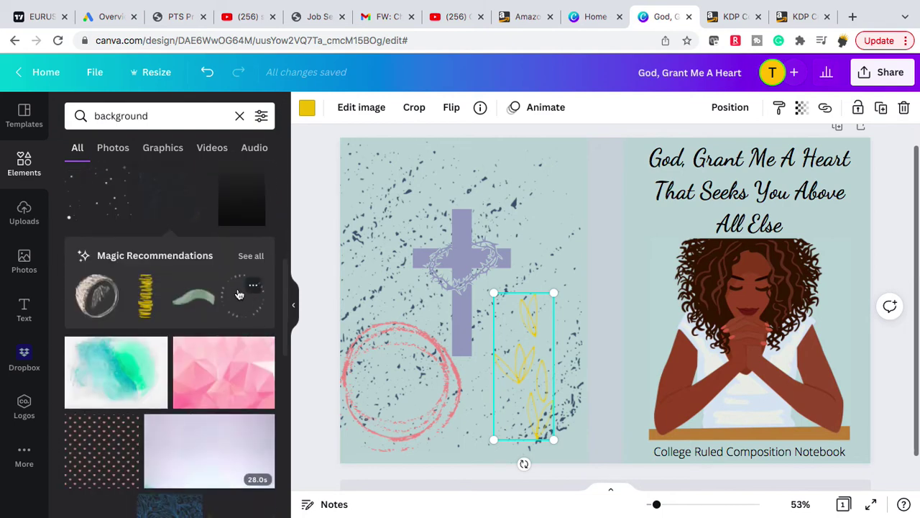
{"action": "left_click", "coordinate": [244, 296]}
{"action": "left_click_drag", "start_coordinate": [624, 291], "coordinate": [433, 211]}
{"action": "left_click_drag", "start_coordinate": [478, 281], "coordinate": [455, 246]}
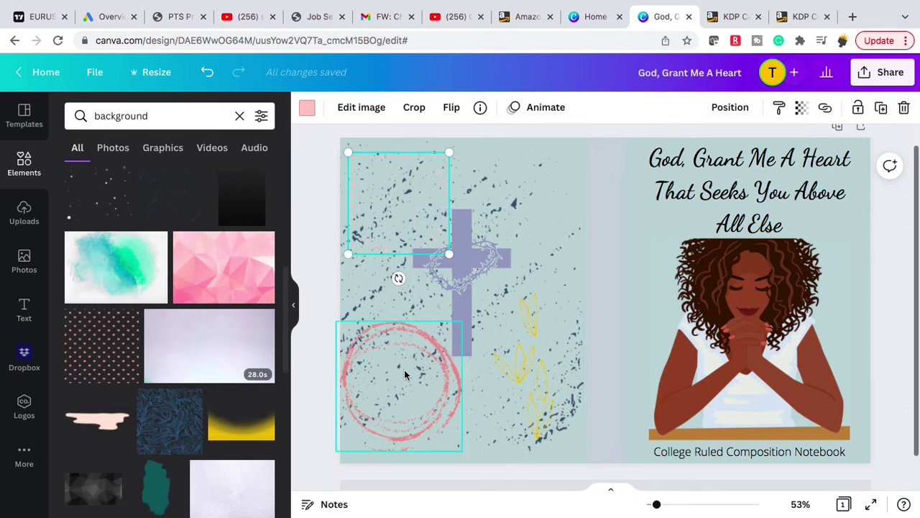
{"action": "scroll", "coordinate": [405, 368], "scroll_direction": "down", "scroll_amount": 2}
{"action": "mouse_move", "coordinate": [511, 5]}
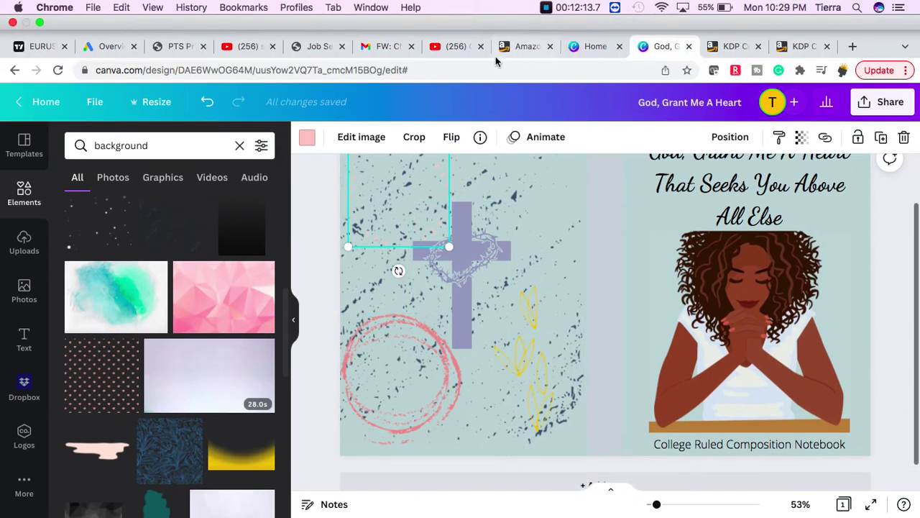
{"action": "scroll", "coordinate": [563, 256], "scroll_direction": "up", "scroll_amount": 2}
{"action": "scroll", "coordinate": [562, 259], "scroll_direction": "down", "scroll_amount": 1}
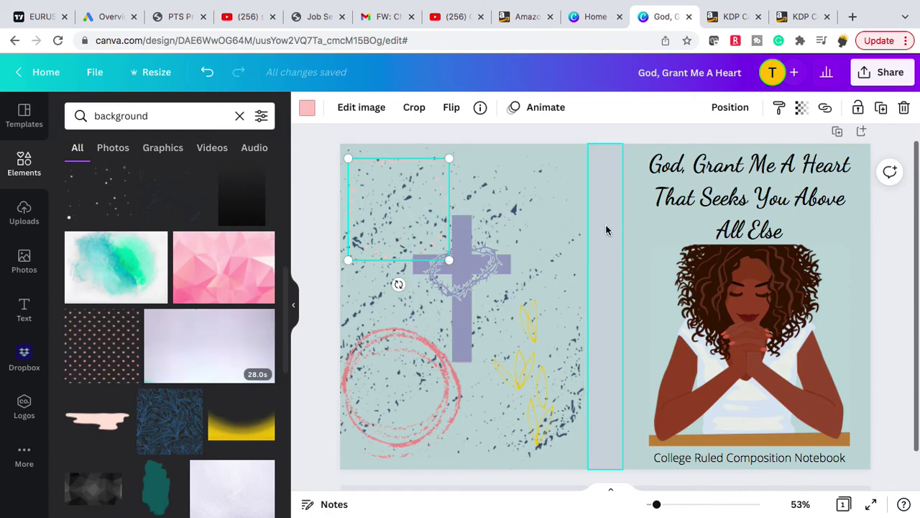
Colour the title quote and the 'College Ruled Composition Notebook' subtitle lavender
{"action": "left_click", "coordinate": [478, 263]}
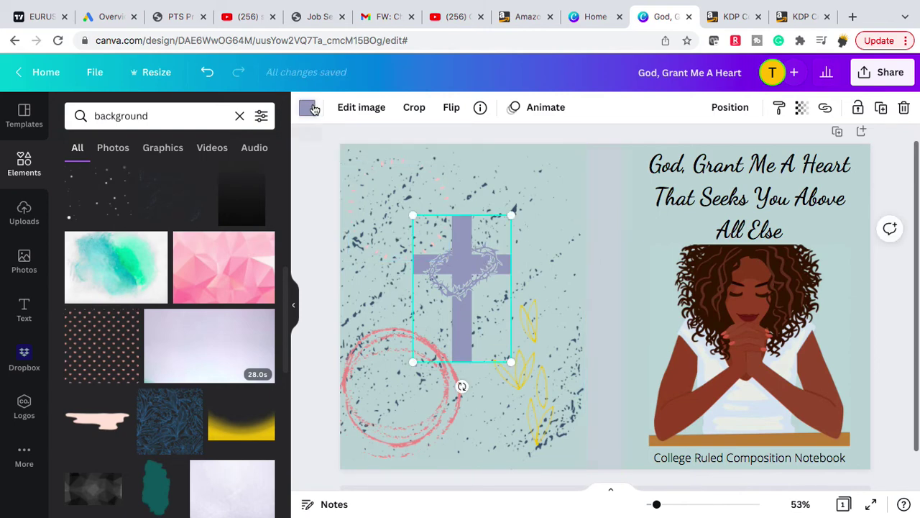
{"action": "left_click", "coordinate": [650, 175]}
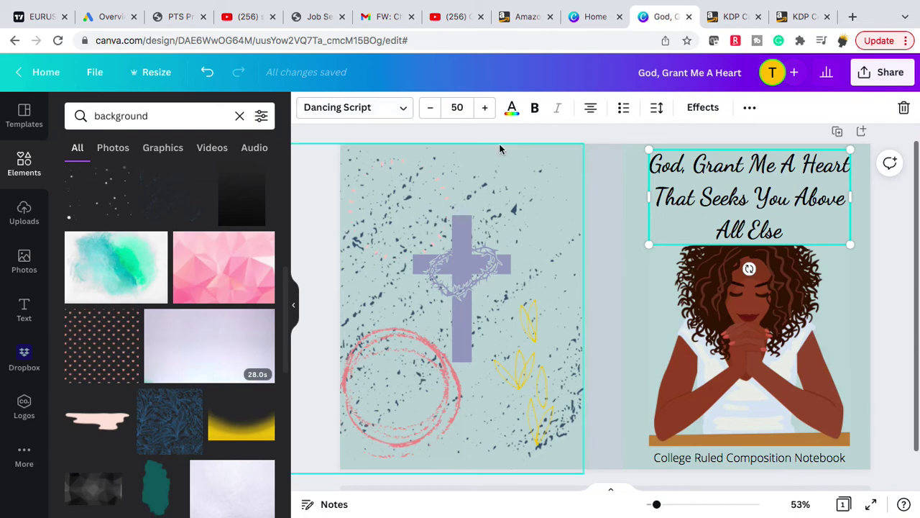
{"action": "left_click", "coordinate": [512, 108]}
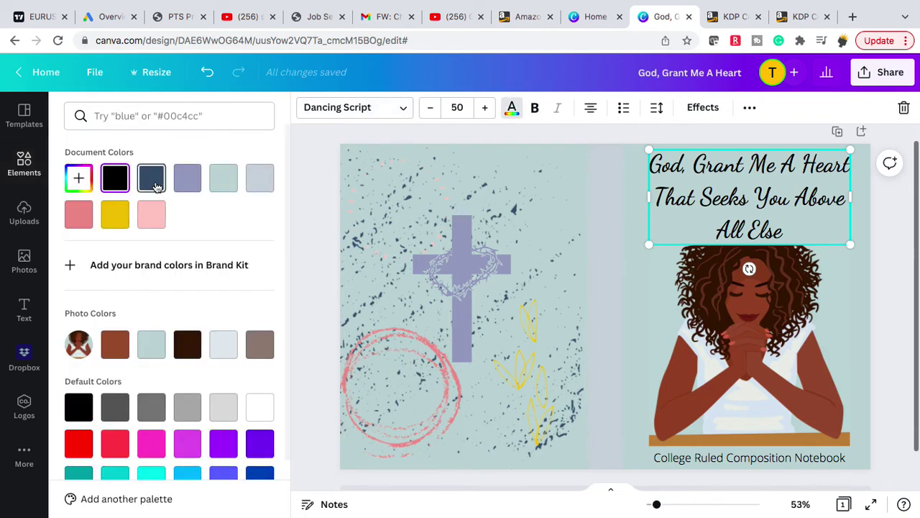
{"action": "left_click", "coordinate": [191, 179]}
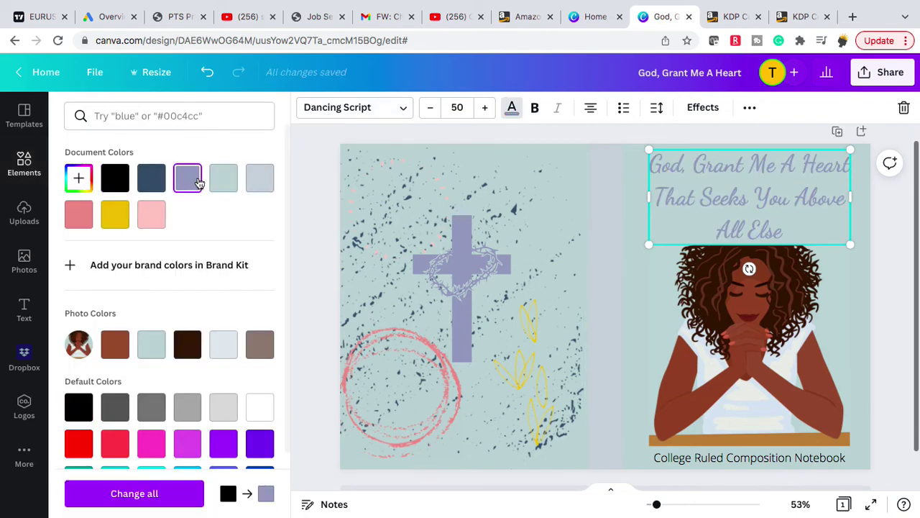
{"action": "left_click", "coordinate": [669, 460]}
{"action": "left_click", "coordinate": [186, 189]}
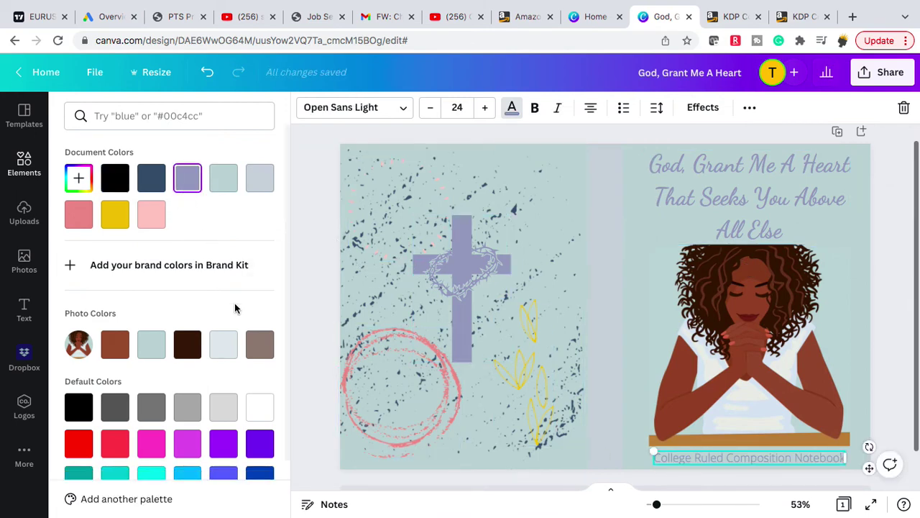
{"action": "scroll", "coordinate": [234, 303], "scroll_direction": "down", "scroll_amount": 3}
{"action": "scroll", "coordinate": [234, 302], "scroll_direction": "up", "scroll_amount": 2}
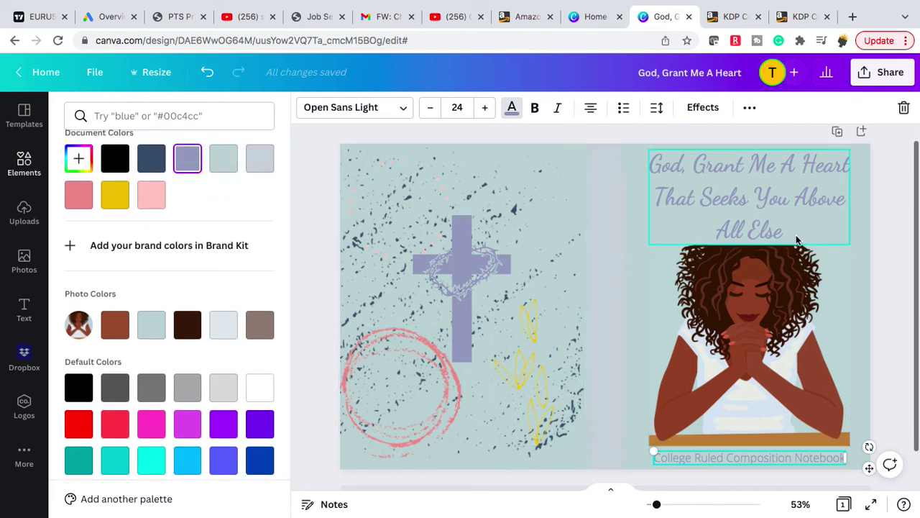
{"action": "left_click", "coordinate": [25, 267]}
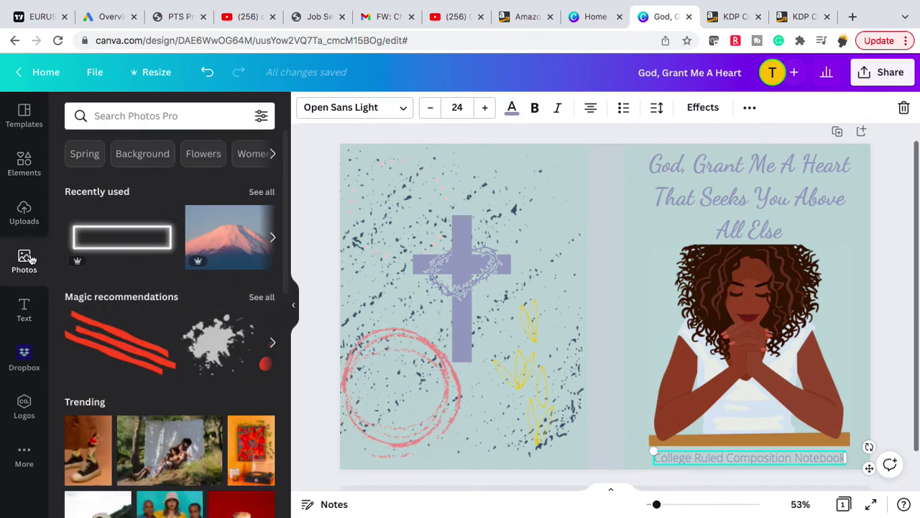
Add the uploaded 7.5 x 9.25 paperback template and stretch it across back, spine and front
{"action": "left_click", "coordinate": [24, 213]}
{"action": "scroll", "coordinate": [133, 278], "scroll_direction": "down", "scroll_amount": 3}
{"action": "scroll", "coordinate": [133, 278], "scroll_direction": "up", "scroll_amount": 1}
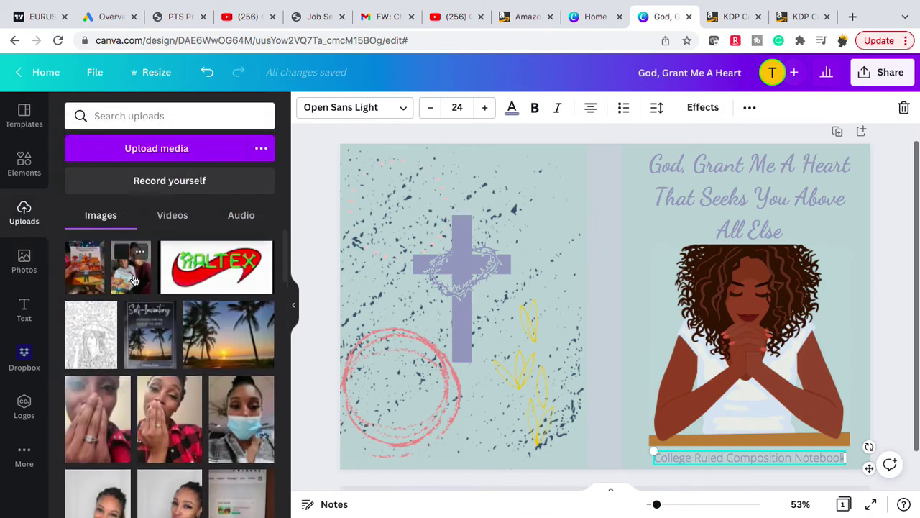
{"action": "scroll", "coordinate": [138, 314], "scroll_direction": "down", "scroll_amount": 5}
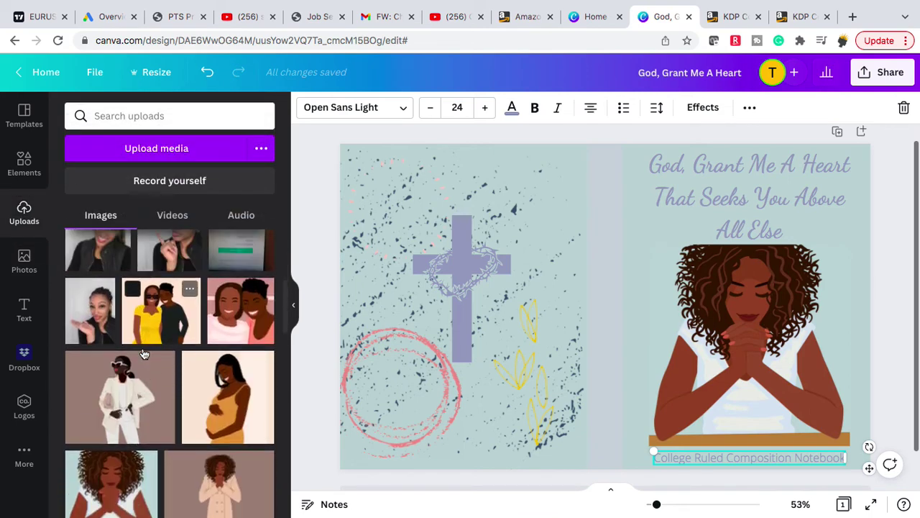
{"action": "scroll", "coordinate": [143, 354], "scroll_direction": "down", "scroll_amount": 10}
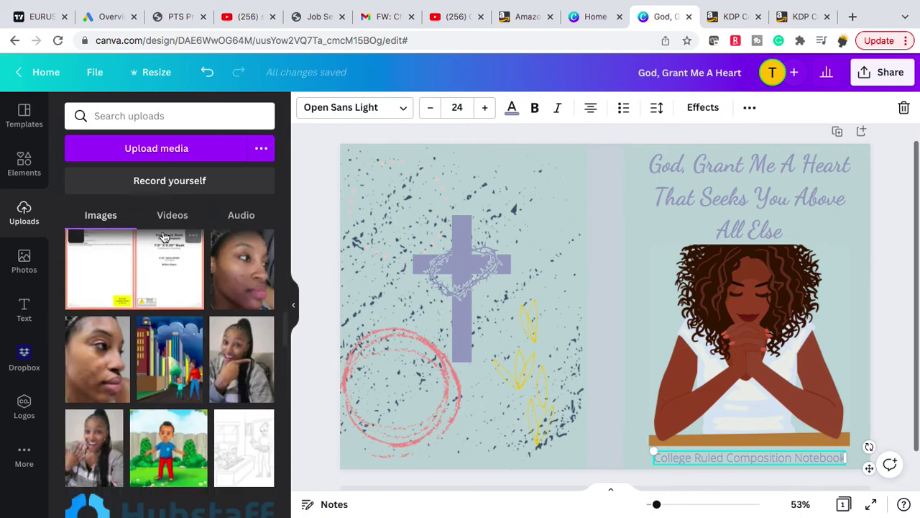
{"action": "left_click", "coordinate": [163, 275]}
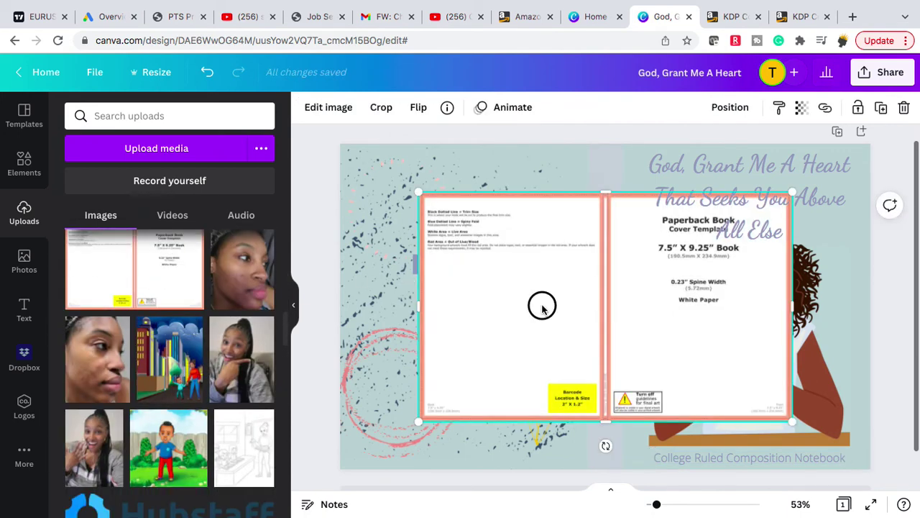
{"action": "left_click_drag", "start_coordinate": [541, 308], "coordinate": [462, 258]}
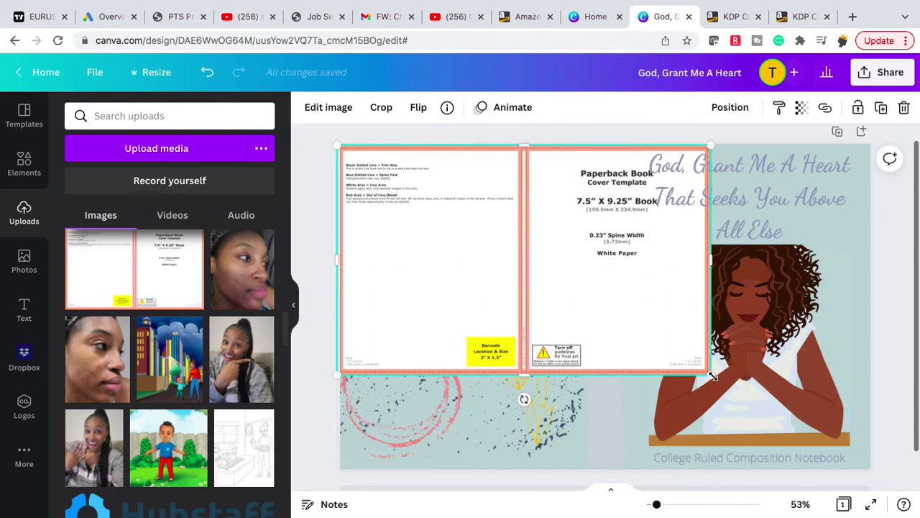
{"action": "left_click_drag", "start_coordinate": [710, 374], "coordinate": [846, 506]}
{"action": "mouse_move", "coordinate": [636, 215]}
{"action": "left_mouse_down"}
{"action": "mouse_move", "coordinate": [639, 226]}
{"action": "mouse_move", "coordinate": [637, 212]}
{"action": "left_mouse_up"}
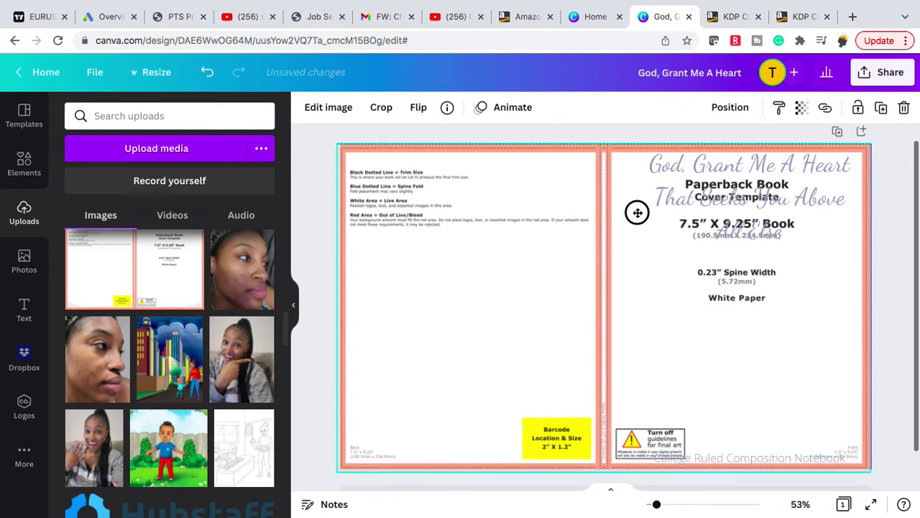
{"action": "left_click_drag", "start_coordinate": [637, 212], "coordinate": [638, 388]}
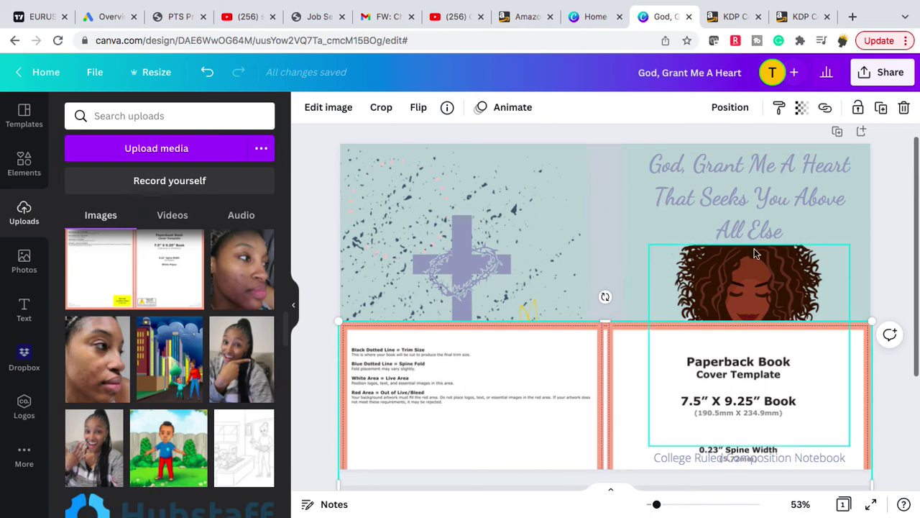
Narrow the spine strip, centre it horizontally, and reposition the template over the artwork
{"action": "left_click", "coordinate": [601, 204]}
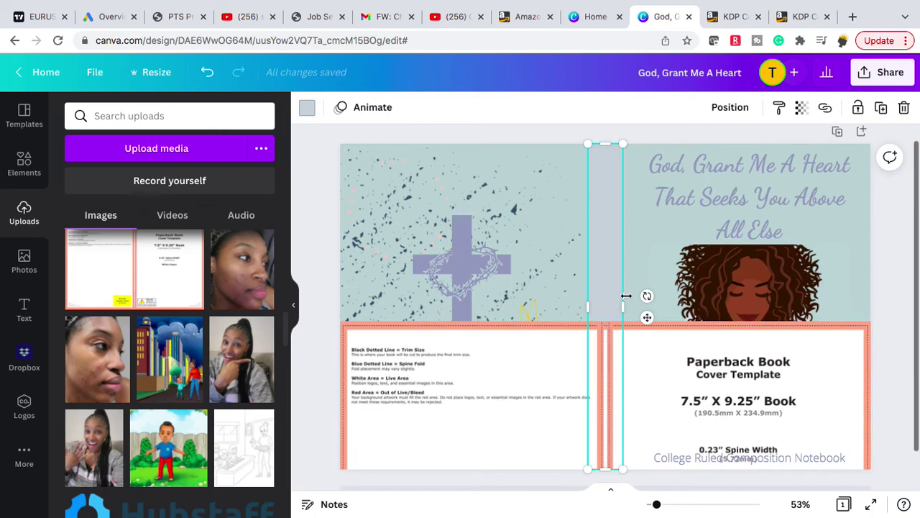
{"action": "left_click_drag", "start_coordinate": [621, 307], "coordinate": [597, 306]}
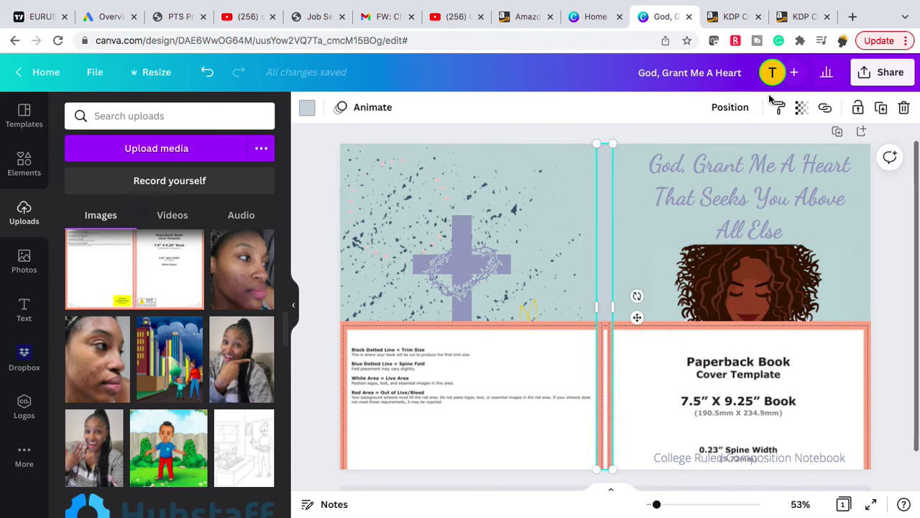
{"action": "left_click", "coordinate": [746, 108]}
{"action": "left_click", "coordinate": [683, 234]}
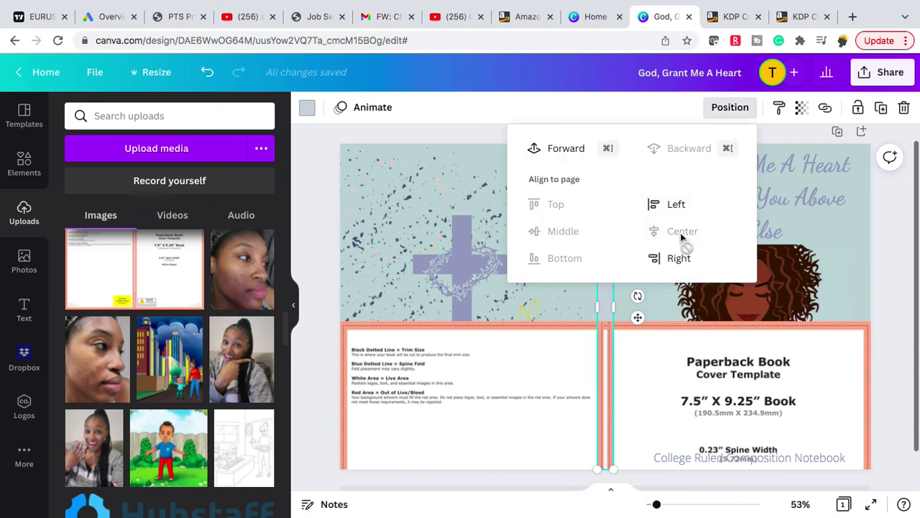
{"action": "left_click", "coordinate": [489, 111]}
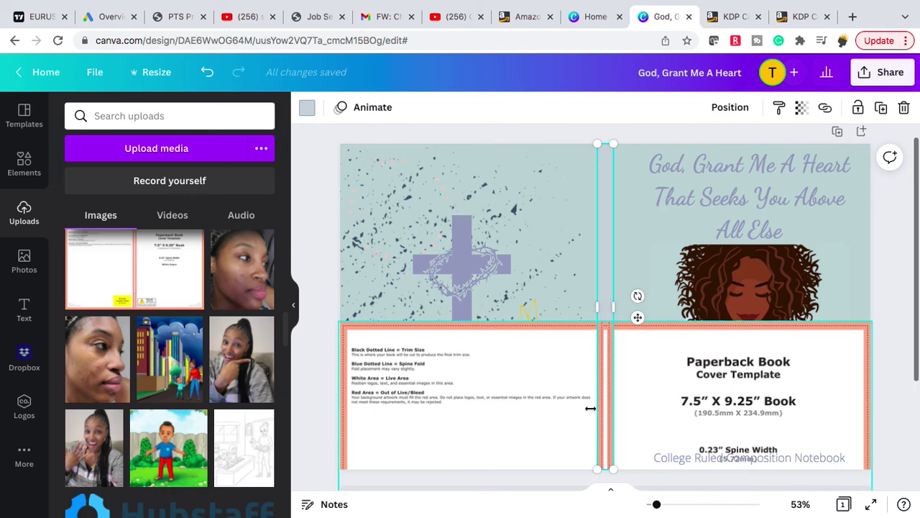
{"action": "left_click_drag", "start_coordinate": [563, 355], "coordinate": [562, 395]}
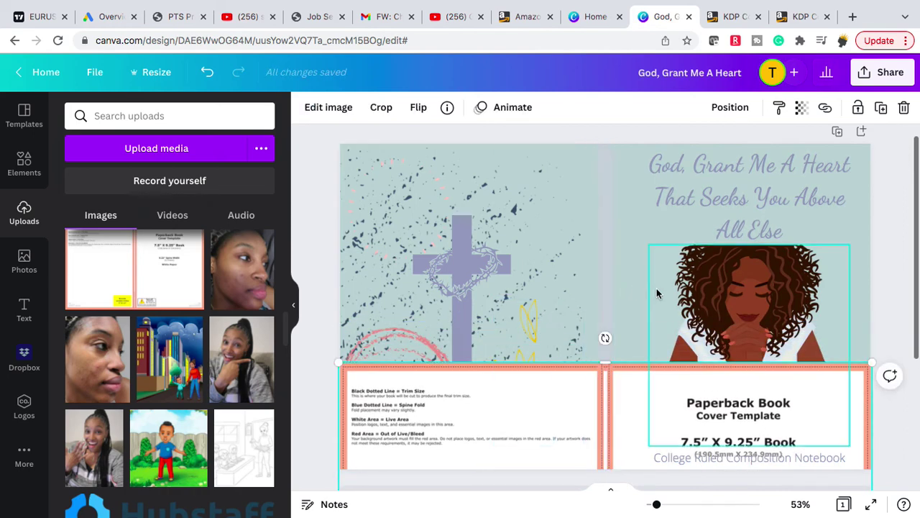
{"action": "left_click_drag", "start_coordinate": [623, 430], "coordinate": [622, 194]}
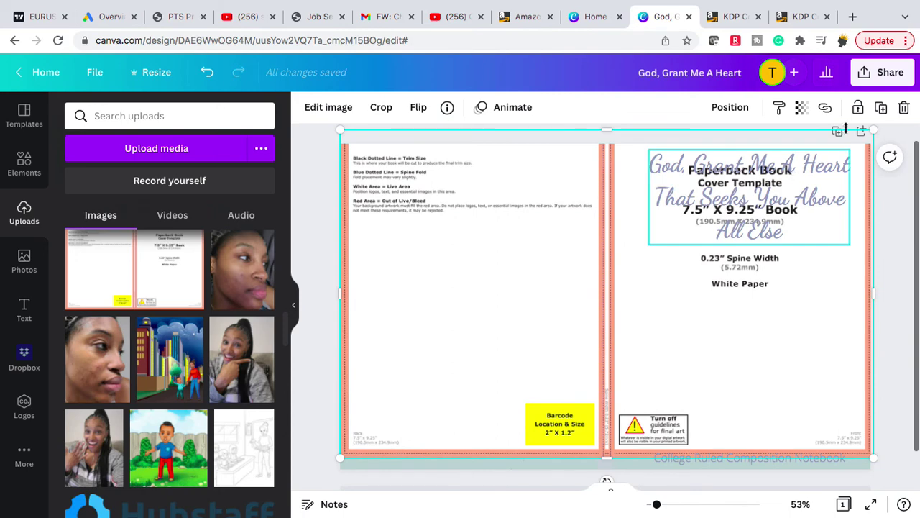
Remove the template overlay, then bold the 'College Ruled Composition Notebook' subtitle and the lavender title quote
{"action": "left_click", "coordinate": [904, 108]}
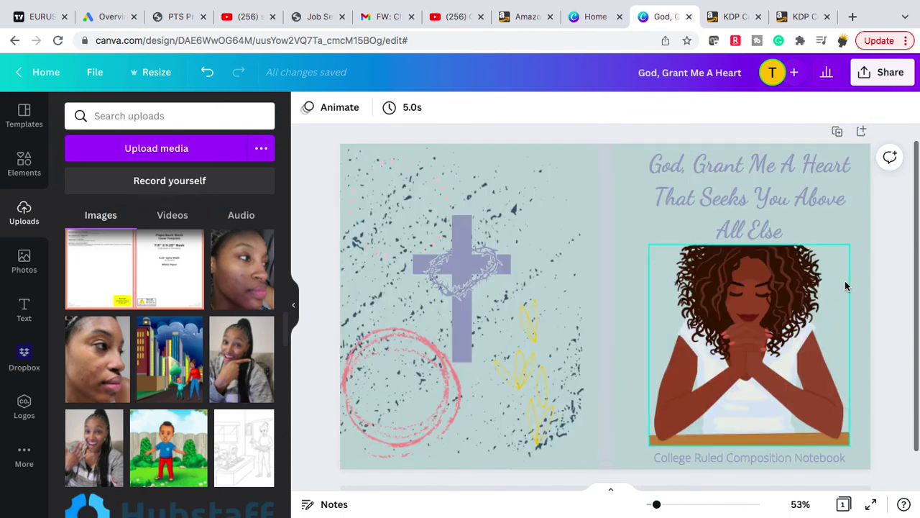
{"action": "left_click", "coordinate": [665, 459]}
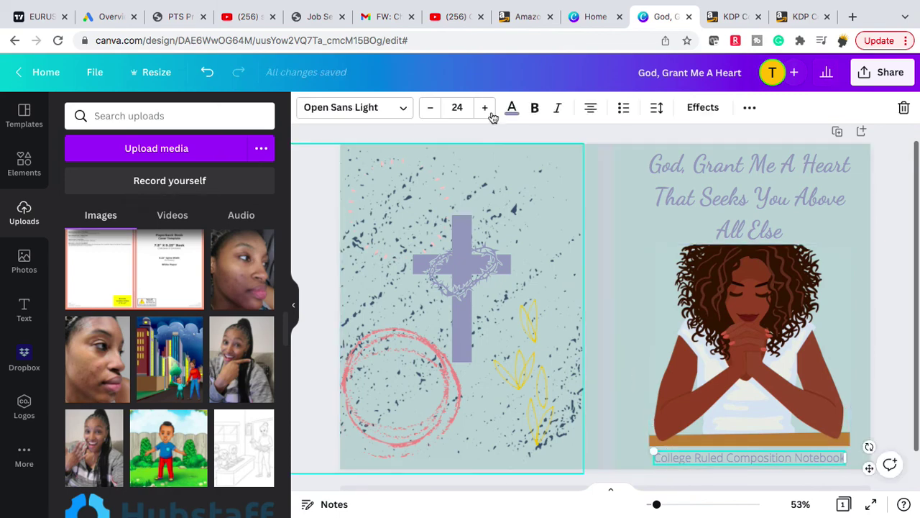
{"action": "left_click", "coordinate": [534, 107]}
{"action": "left_click", "coordinate": [674, 164]}
{"action": "left_click", "coordinate": [536, 112]}
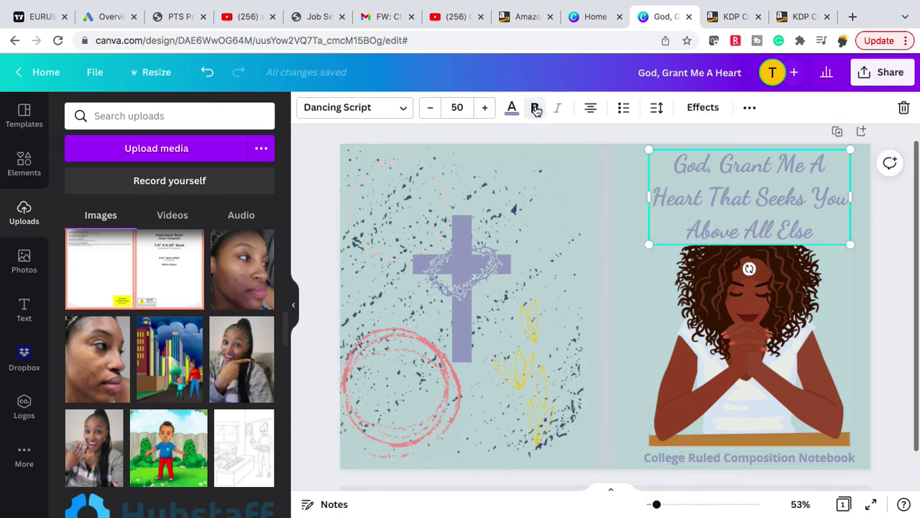
{"action": "left_click", "coordinate": [888, 293]}
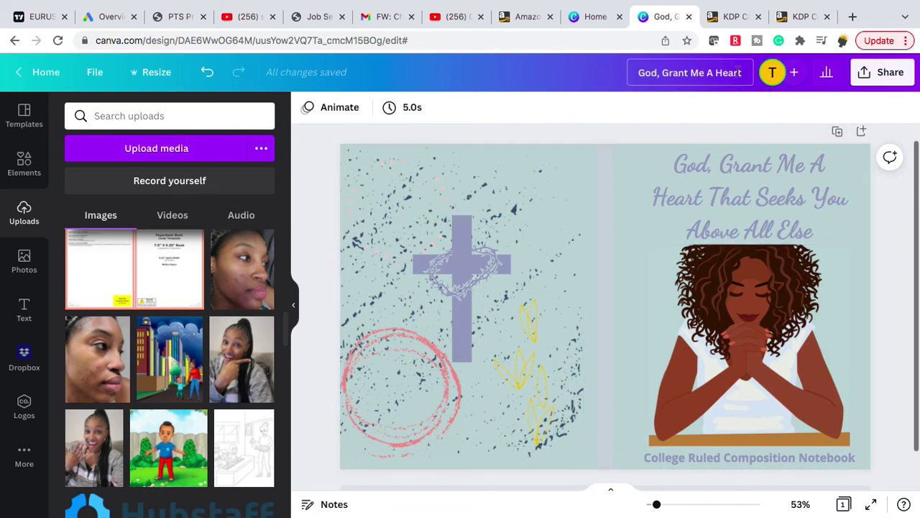
Download the cover with file type PDF Print as 'God, Grant Me A Heart.pdf'
{"action": "left_click", "coordinate": [677, 72]}
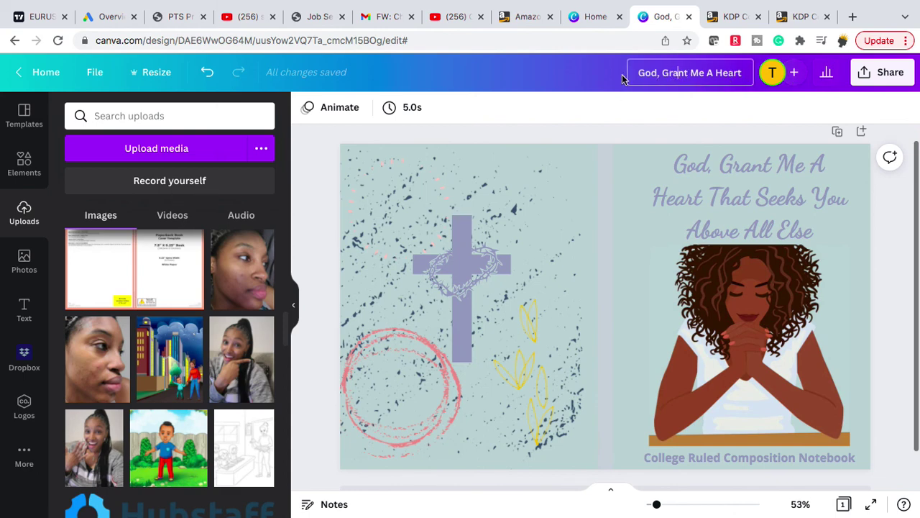
{"action": "left_click", "coordinate": [866, 79]}
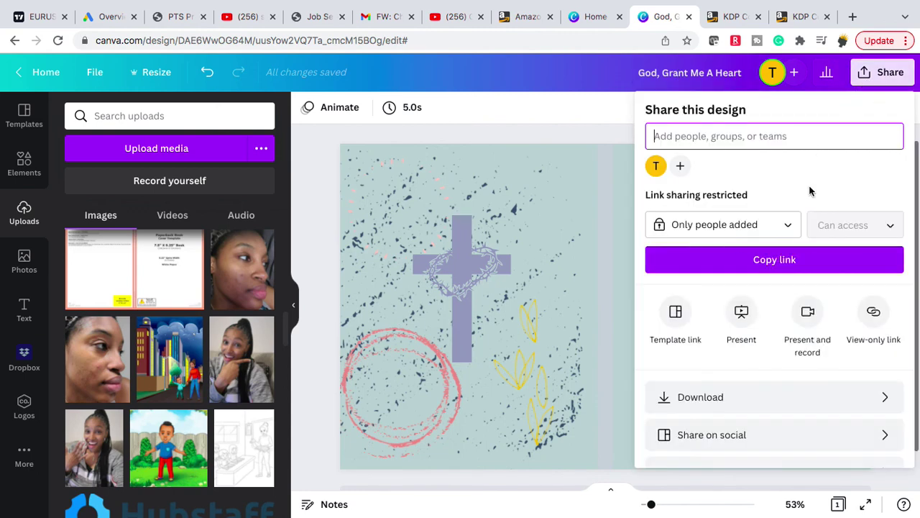
{"action": "left_click", "coordinate": [735, 401]}
{"action": "left_click", "coordinate": [705, 166]}
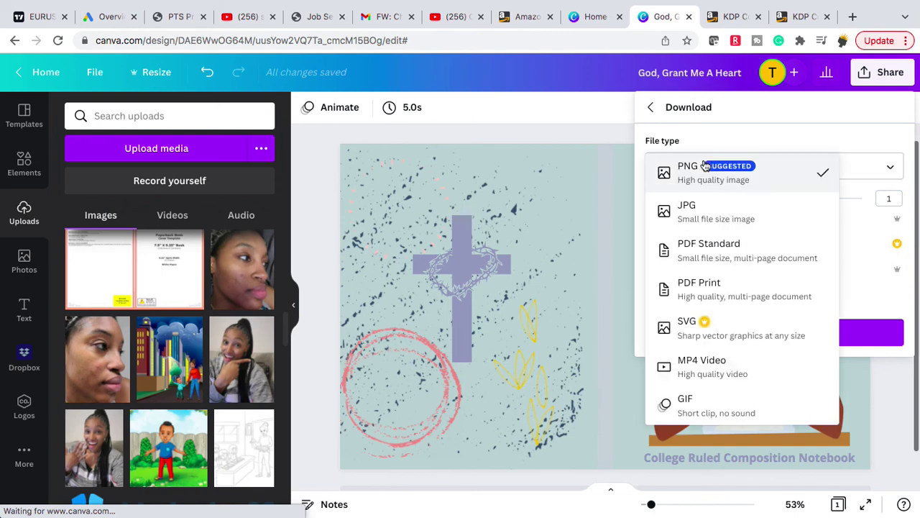
{"action": "left_click", "coordinate": [708, 288]}
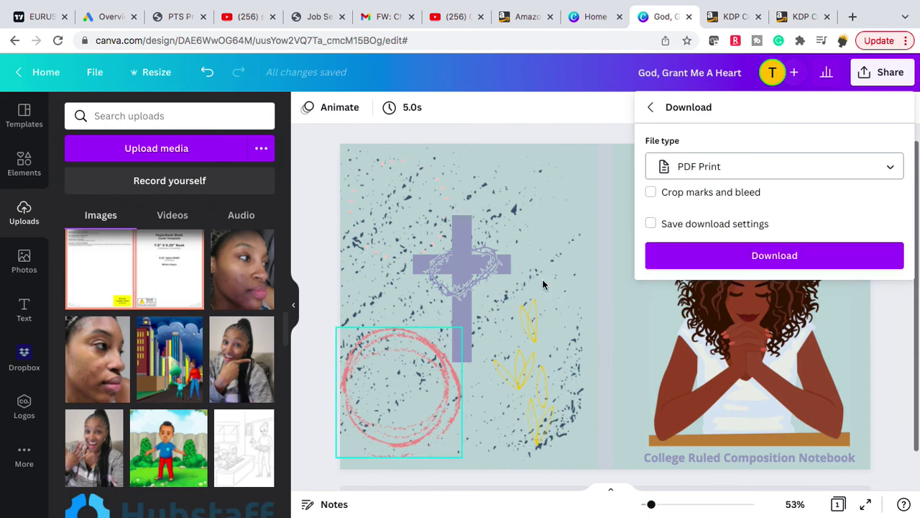
{"action": "left_click", "coordinate": [688, 251]}
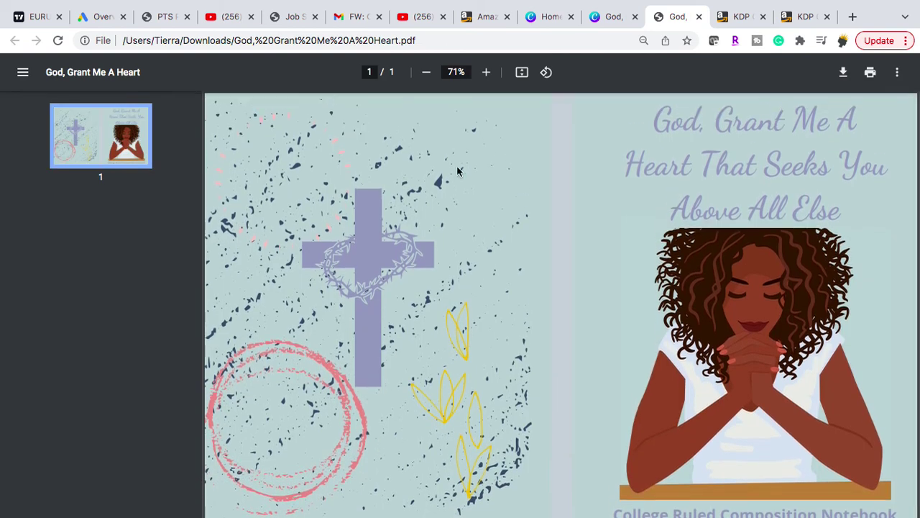
Exit Chrome's full screen view of the cover PDF to reveal the desktop and Preview windows
{"action": "mouse_move", "coordinate": [656, 3]}
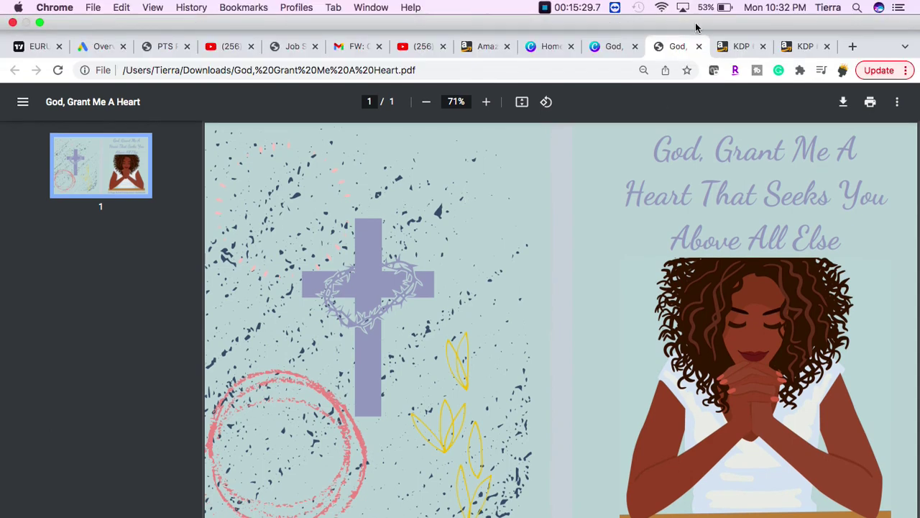
{"action": "left_click", "coordinate": [39, 23]}
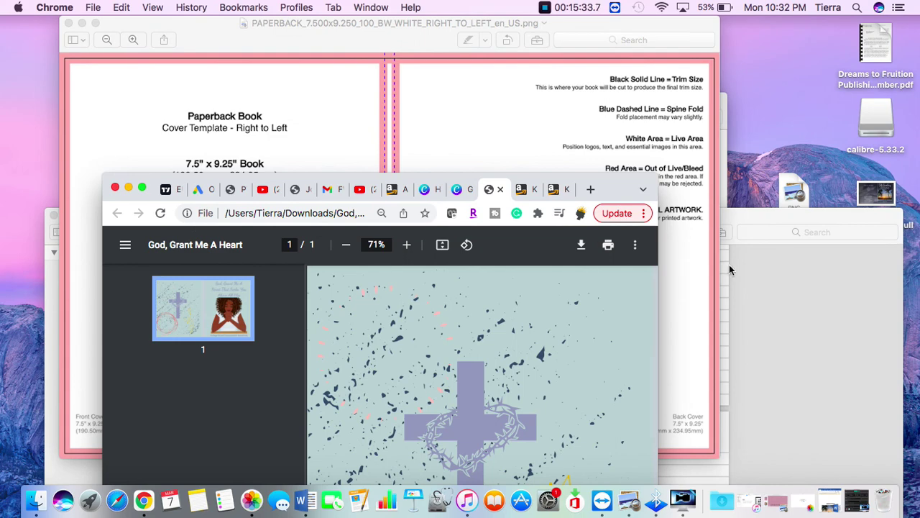
Bring the INTERIOR-WITH-BLEED college-ruled 7.5x9.25 100-page PDF forward in Preview
{"action": "left_click", "coordinate": [729, 269]}
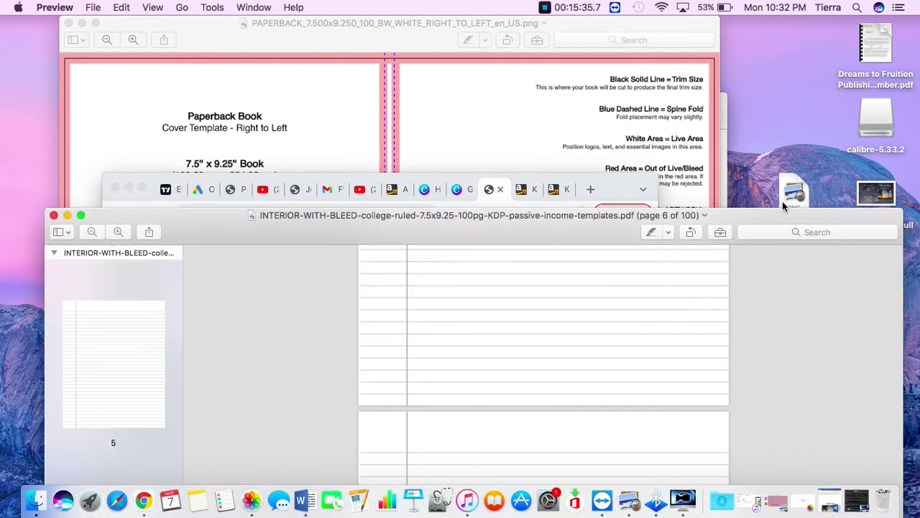